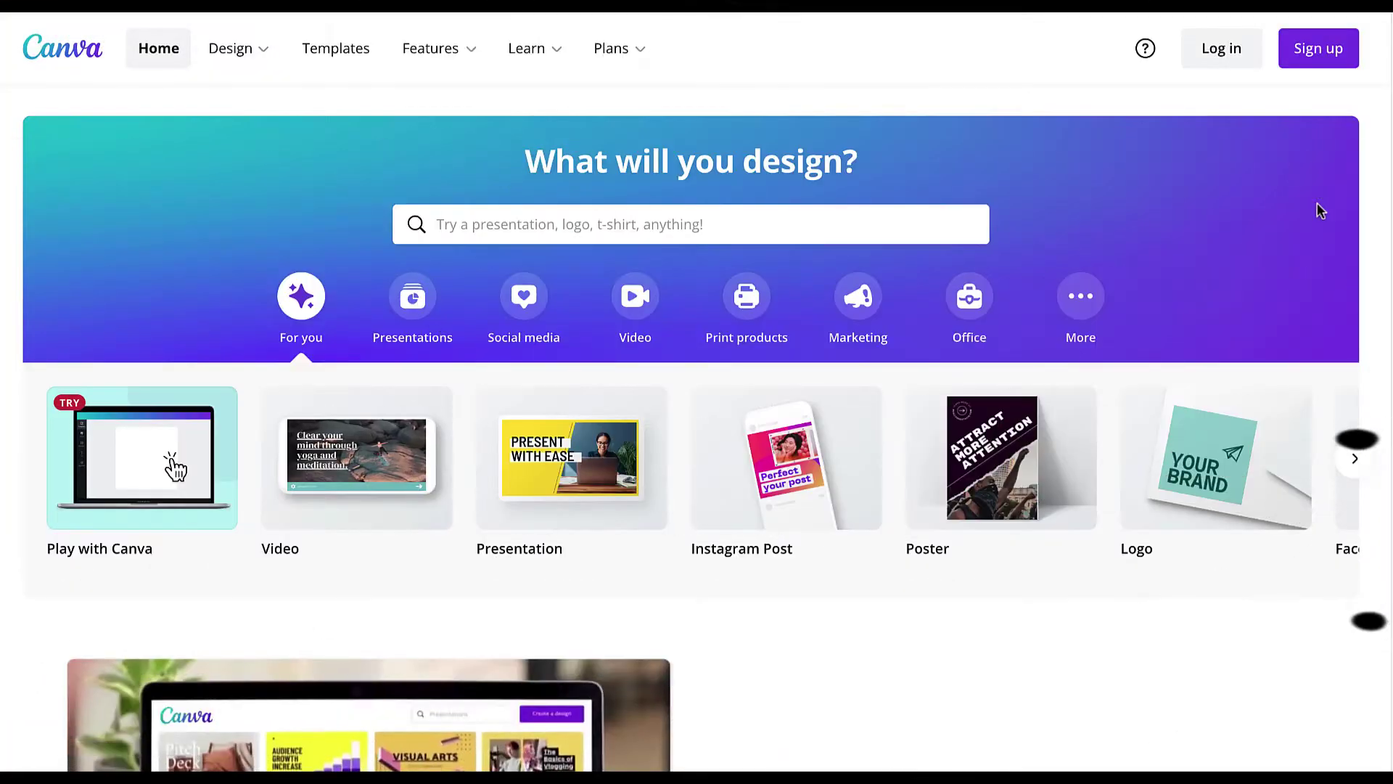
# Step: Scroll down through the Canva landing page
pyautogui.scroll(-3, 1319, 211)
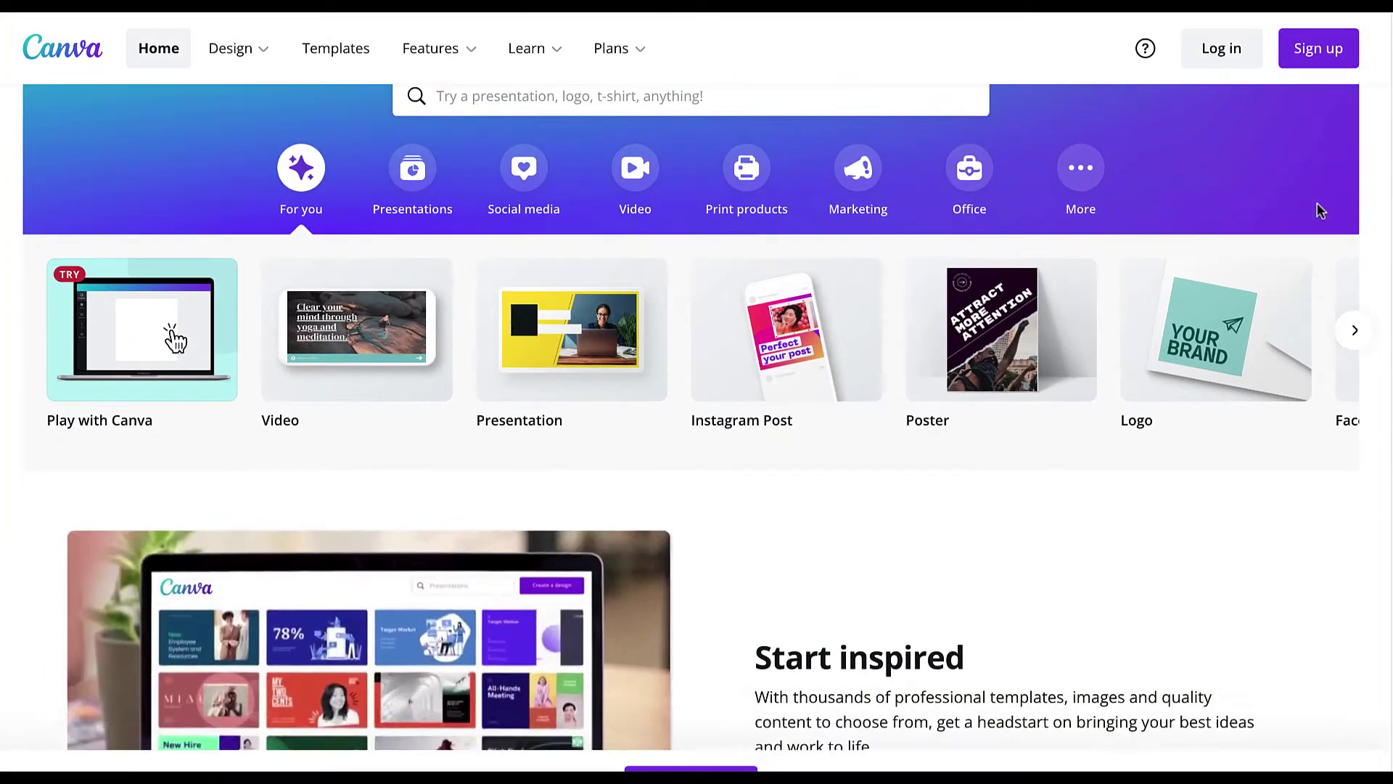
pyautogui.scroll(-6, 1318, 210)
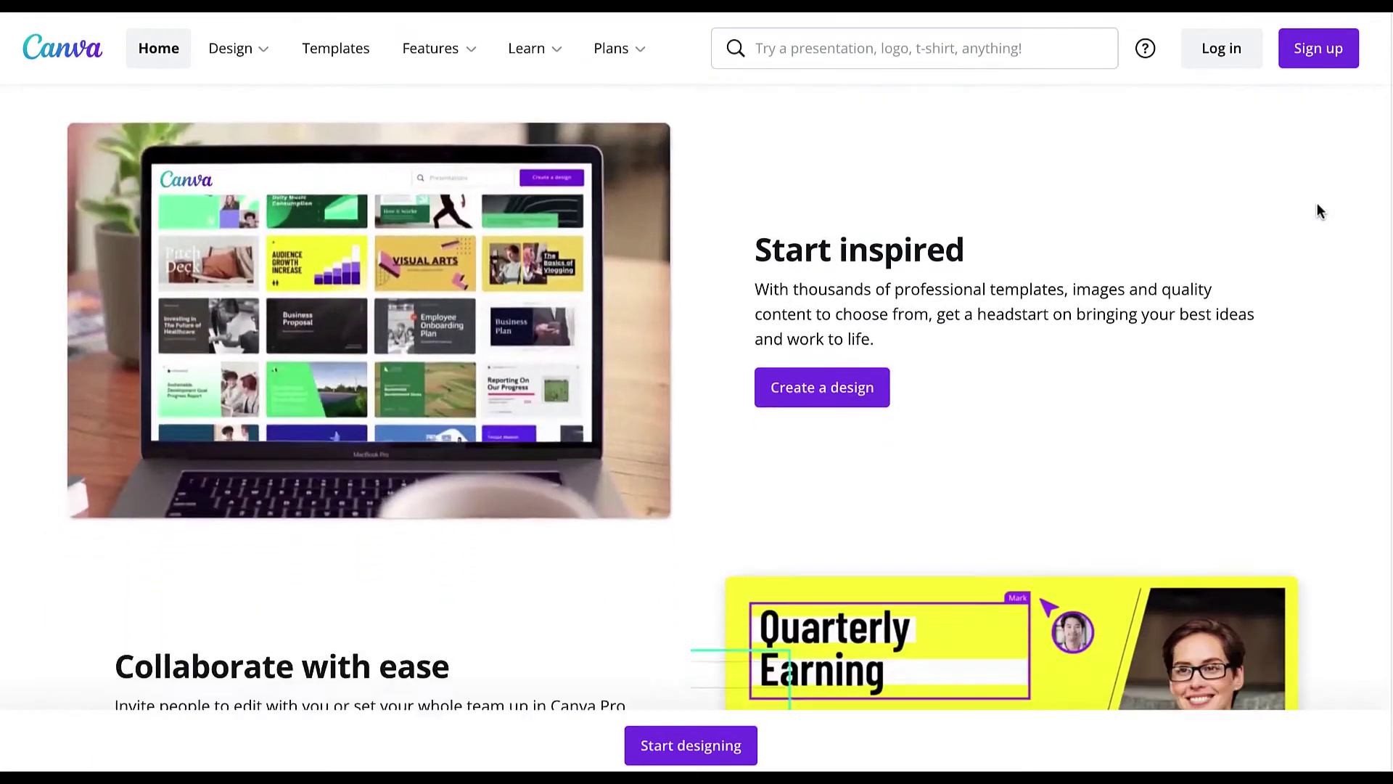
pyautogui.scroll(-8, 1319, 210)
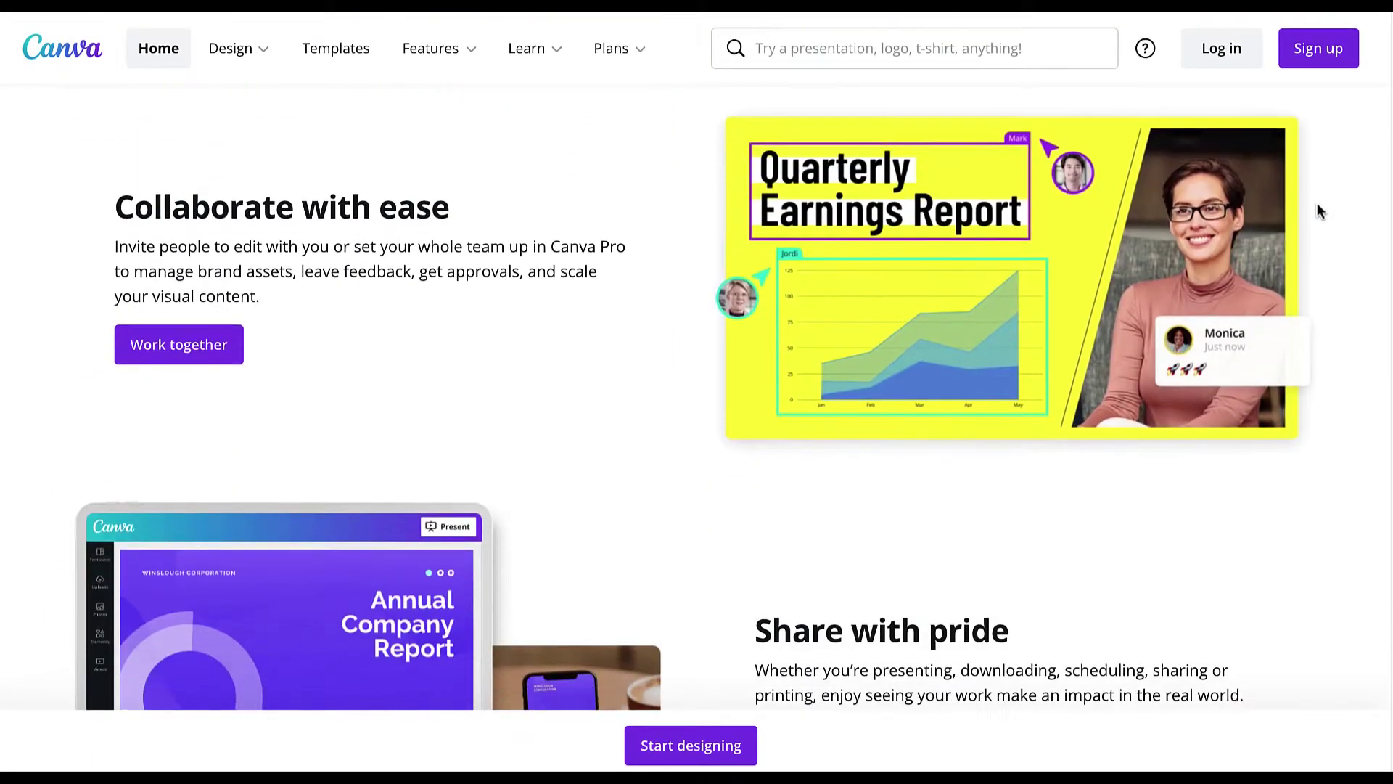
pyautogui.scroll(-4, 1319, 210)
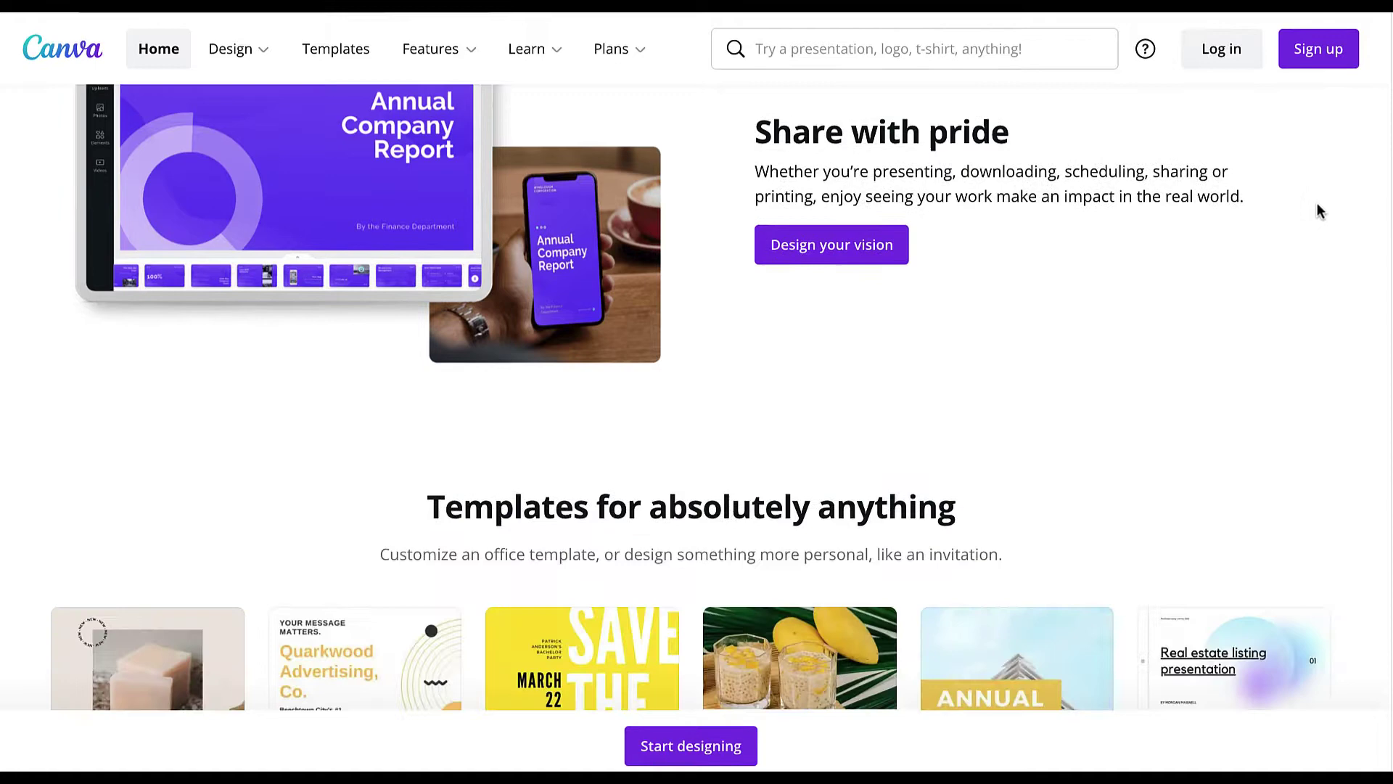
pyautogui.scroll(-5, 1317, 209)
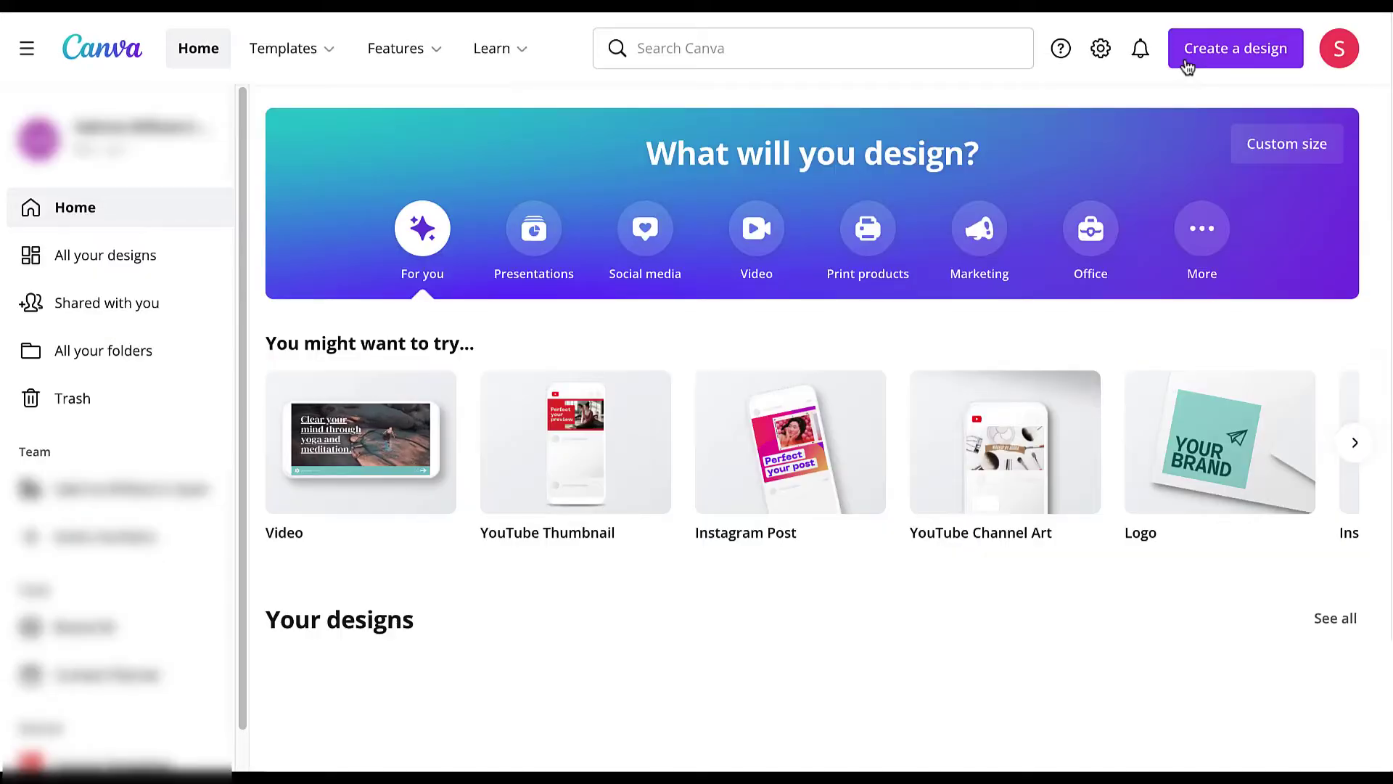
# Step: Create a custom-size blank design measuring 6 in wide by 6 in high
pyautogui.click(1186, 65)
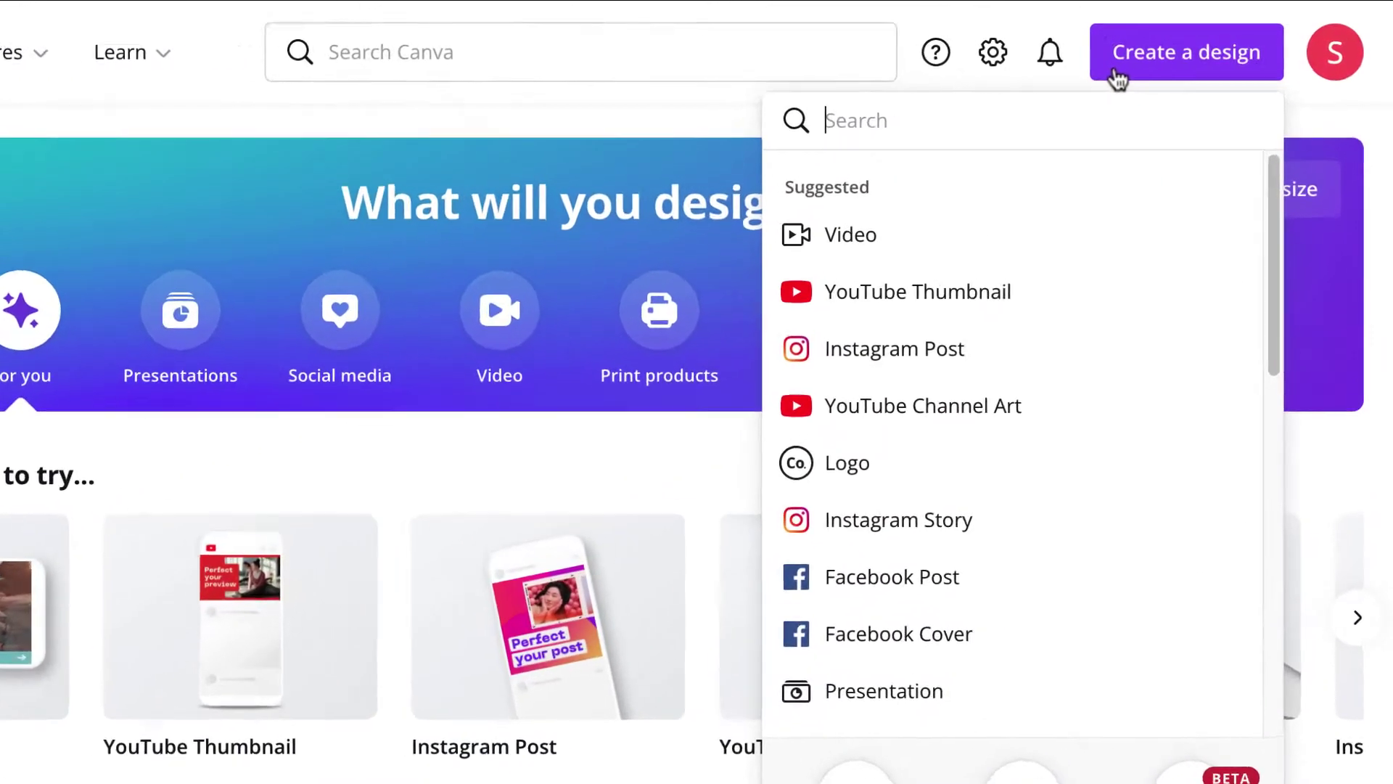
pyautogui.click(847, 777)
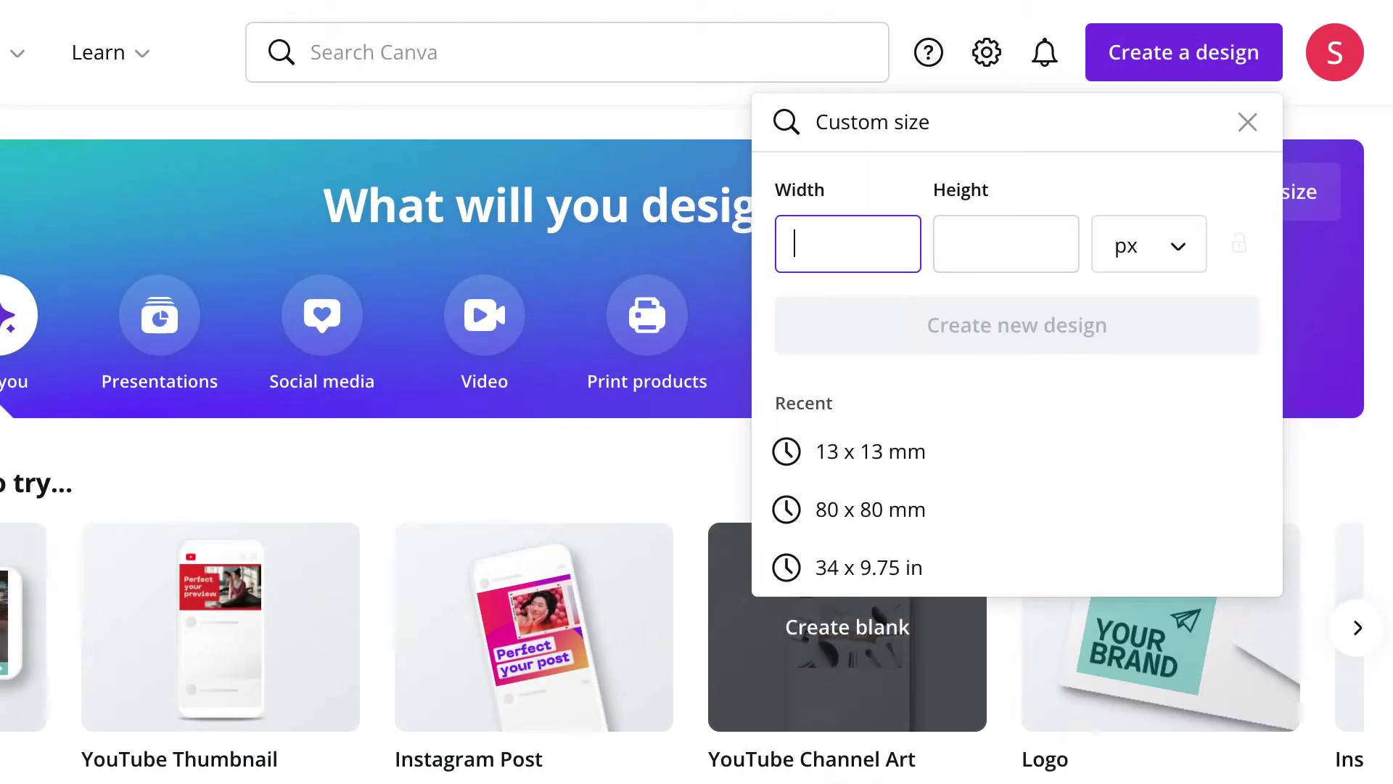
pyautogui.click(1180, 263)
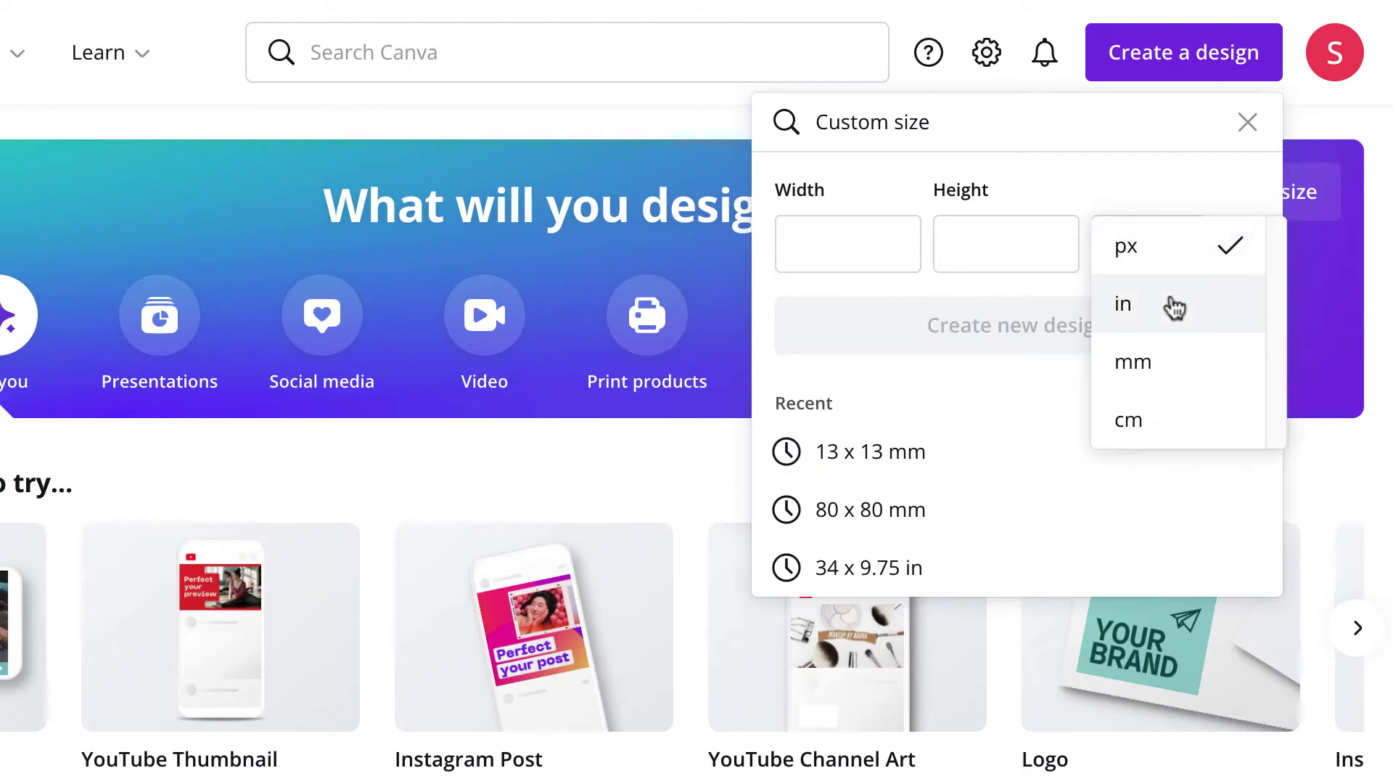
pyautogui.click(1172, 302)
pyautogui.click(904, 251)
pyautogui.write('6')
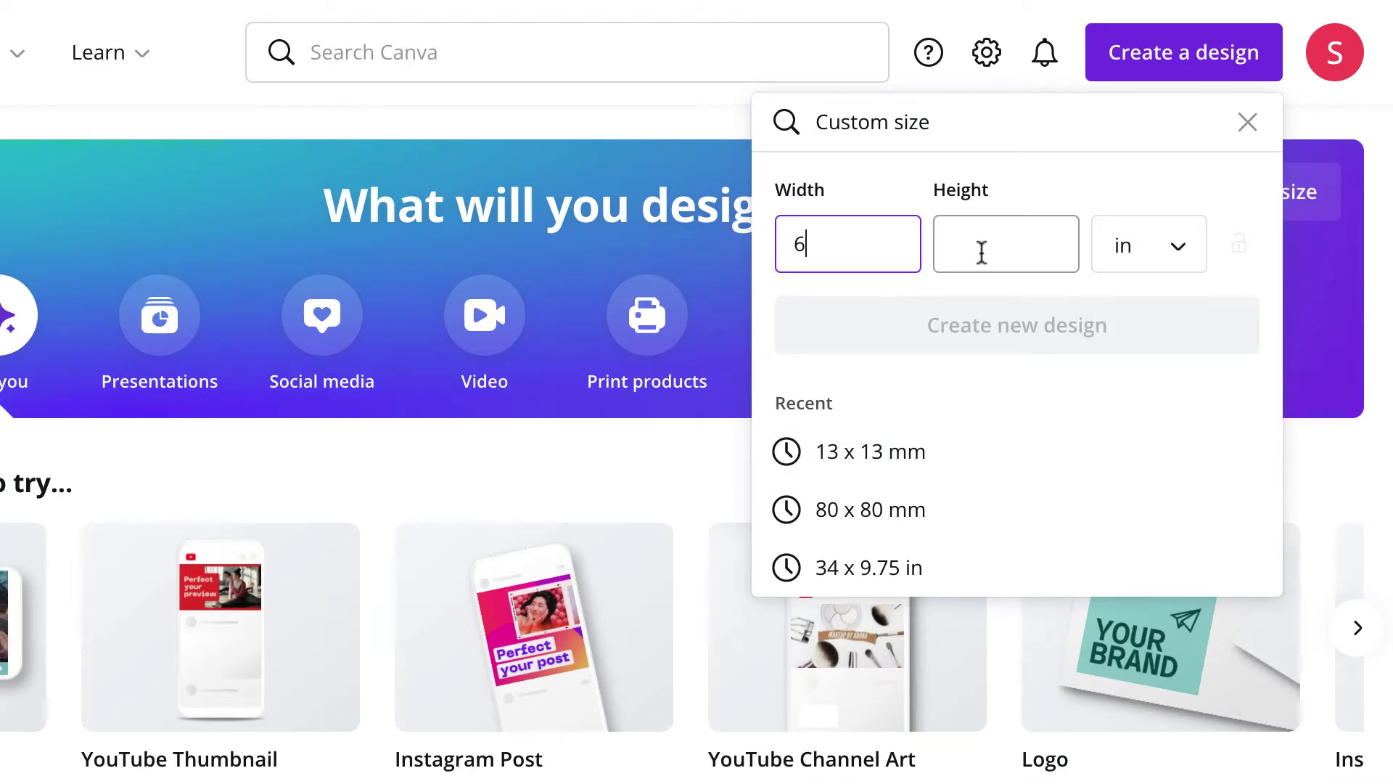
pyautogui.click(980, 251)
pyautogui.write('6')
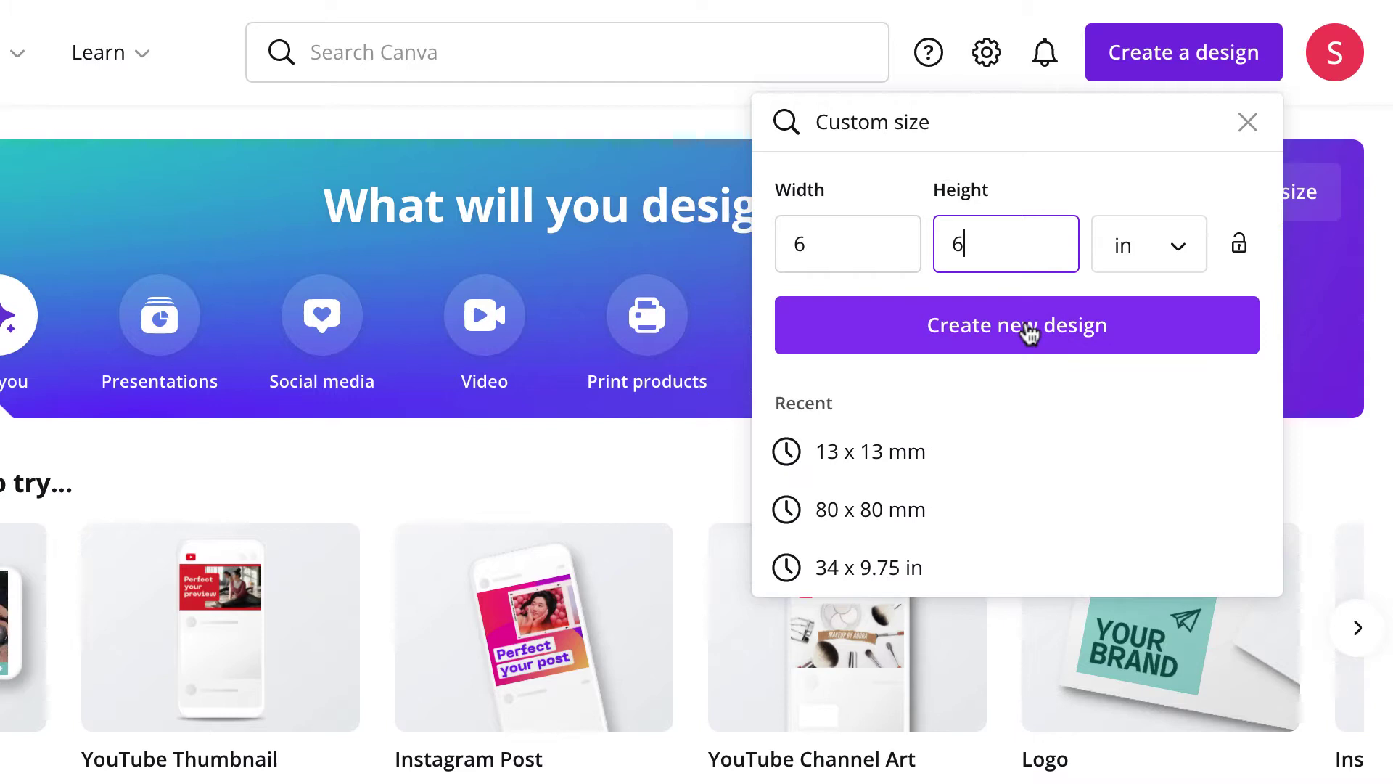
pyautogui.click(1029, 332)
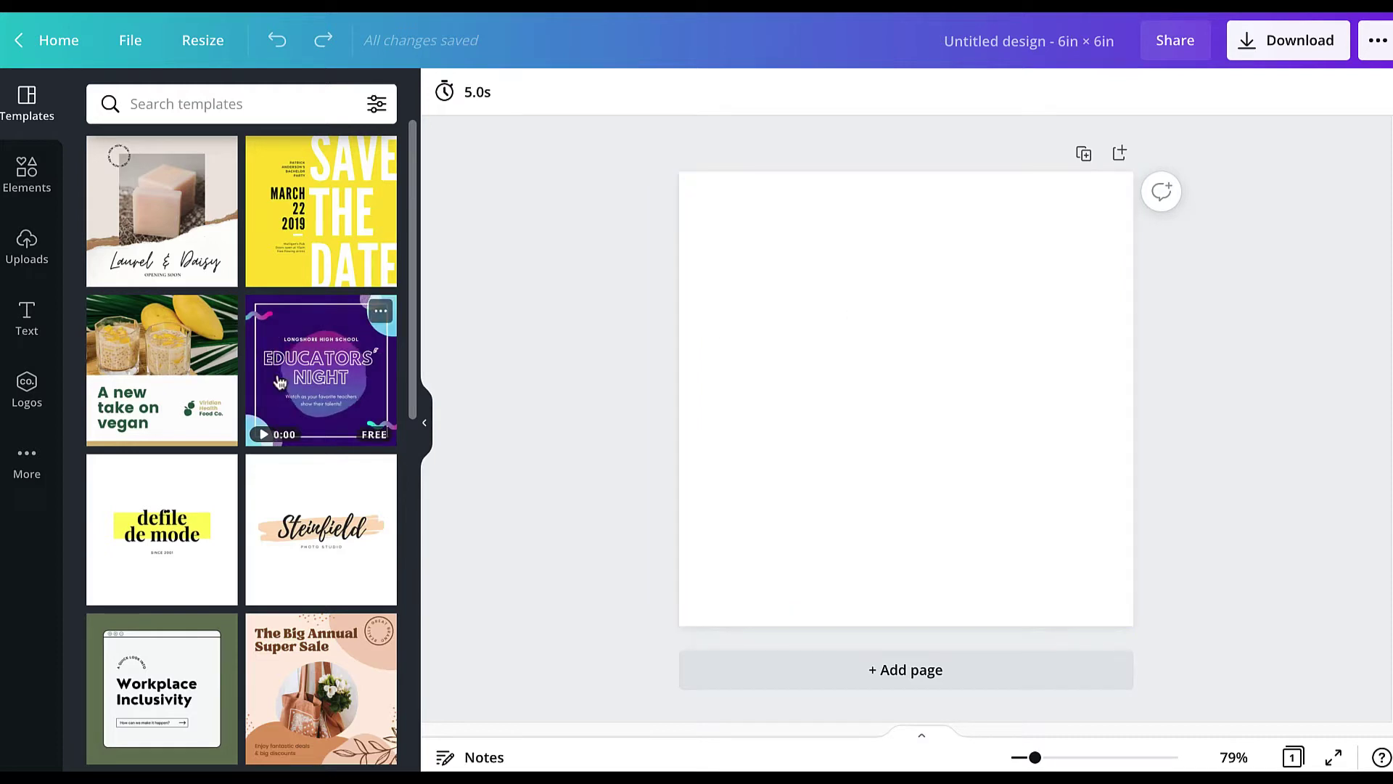
# Step: Search Elements for 'cat' and filter the results to Graphics
pyautogui.click(44, 196)
pyautogui.click(181, 102)
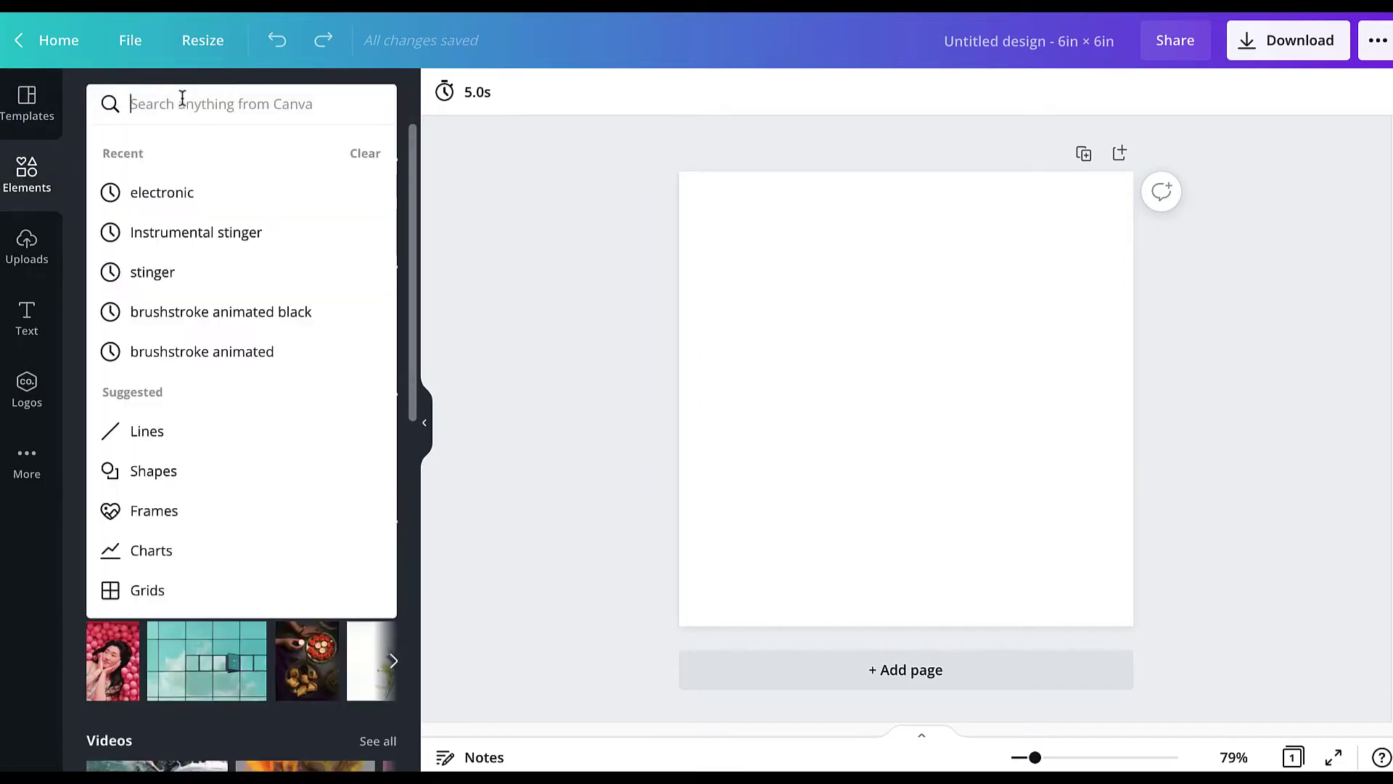
pyautogui.write('cat')
pyautogui.press('Return')
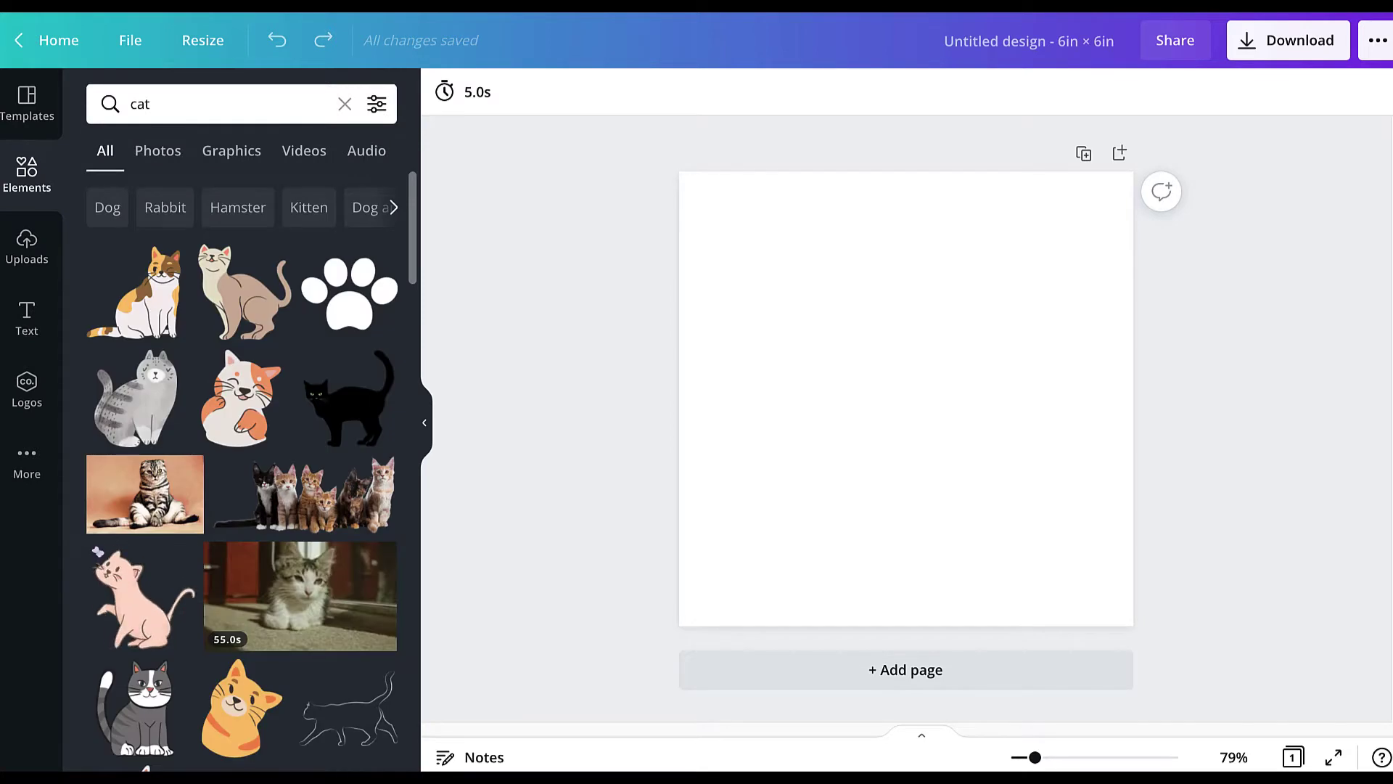
pyautogui.click(241, 171)
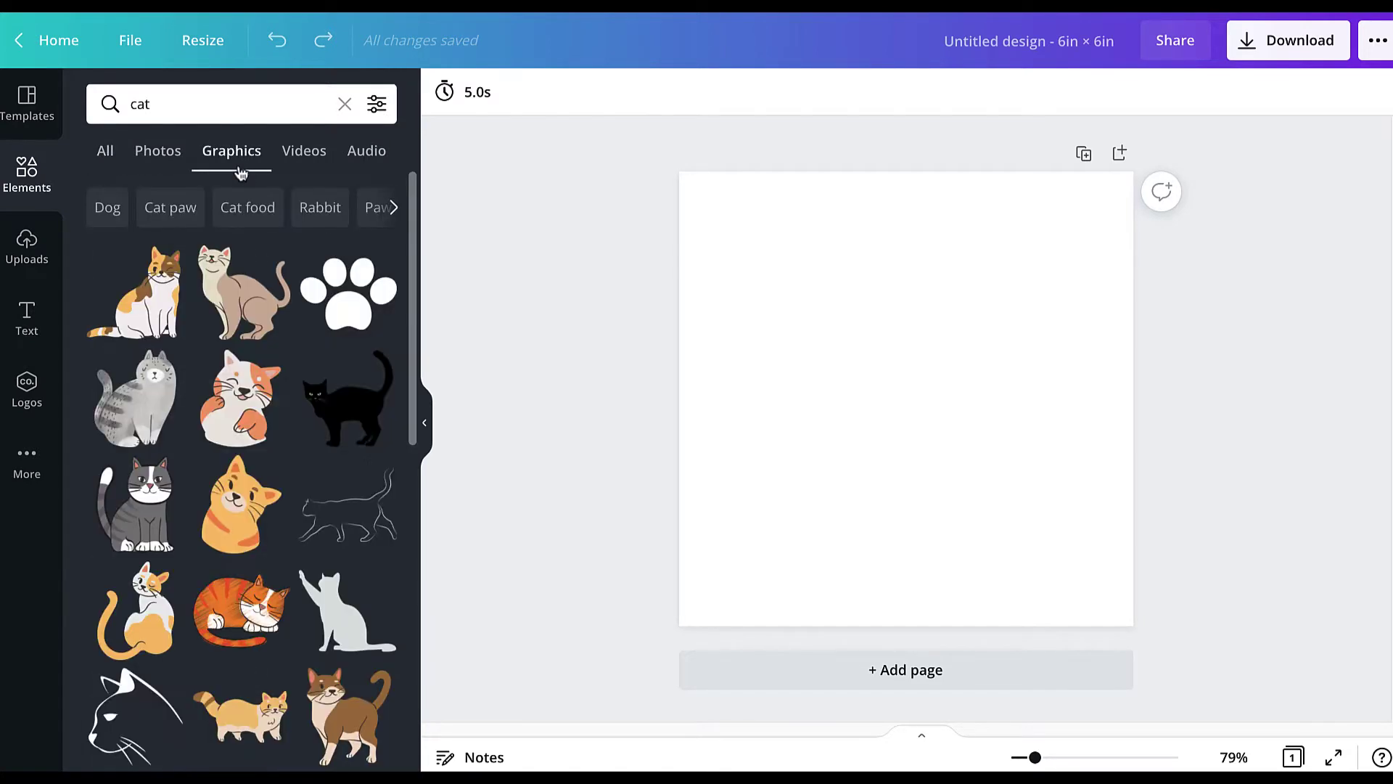
# Step: Drag a black half-circle over the lower half of the cat face
pyautogui.scroll(-5, 311, 341)
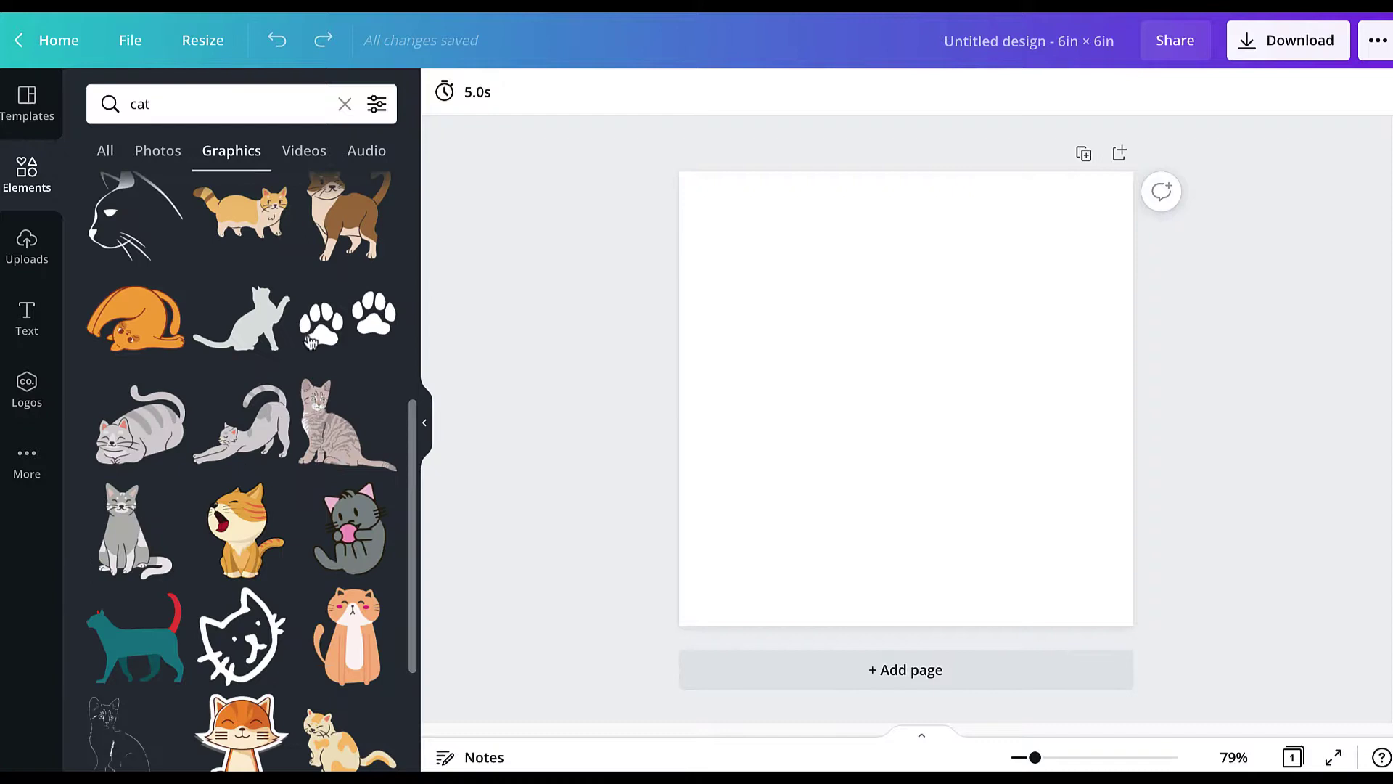
pyautogui.scroll(-5, 310, 341)
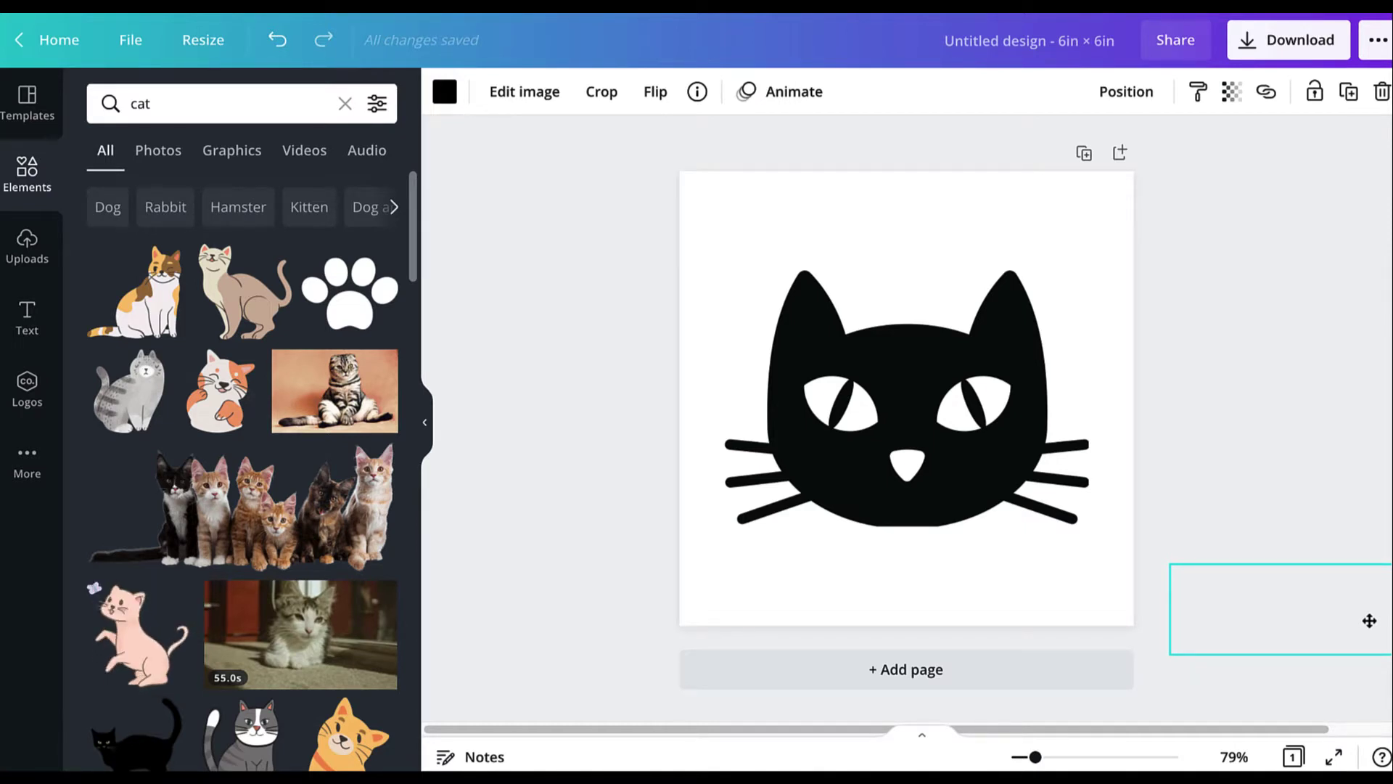
pyautogui.moveTo(1369, 621); pyautogui.dragTo(973, 503)
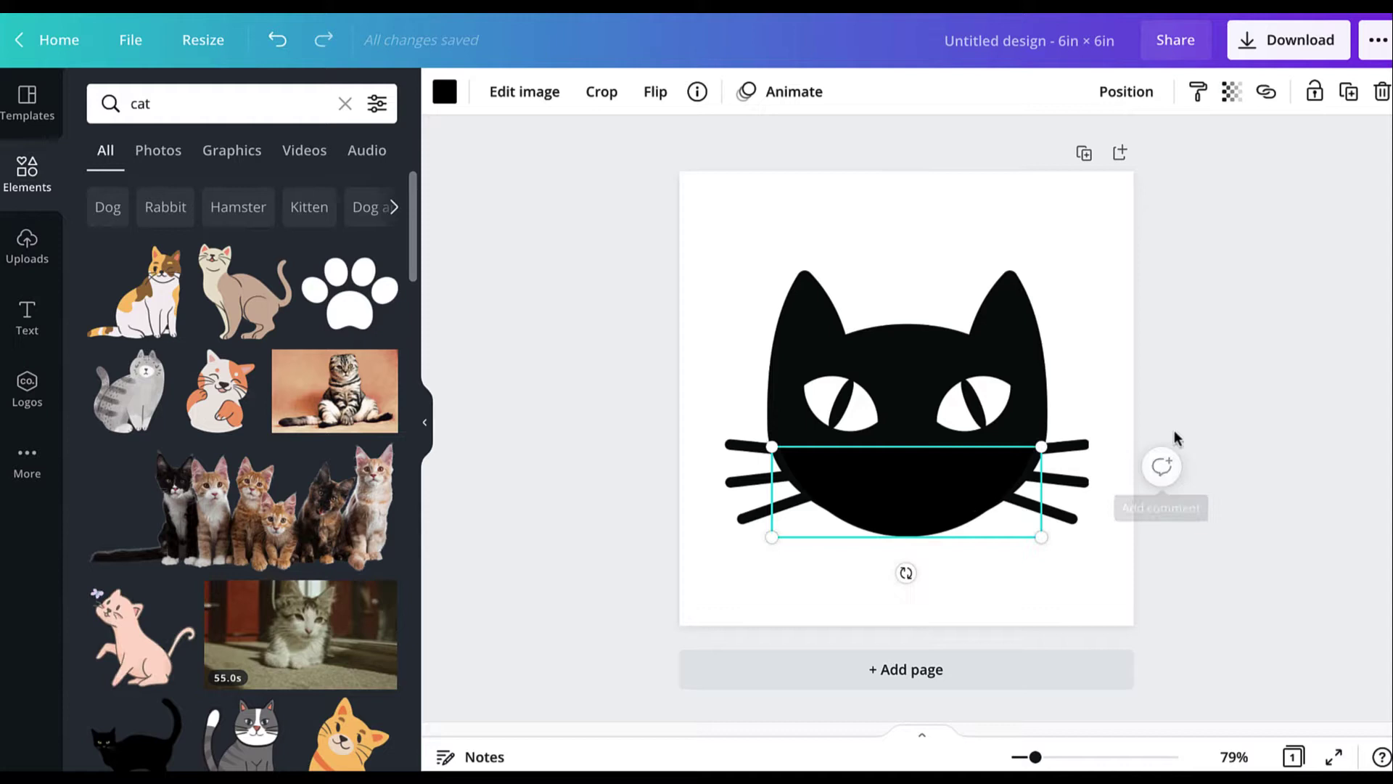
pyautogui.click(1190, 368)
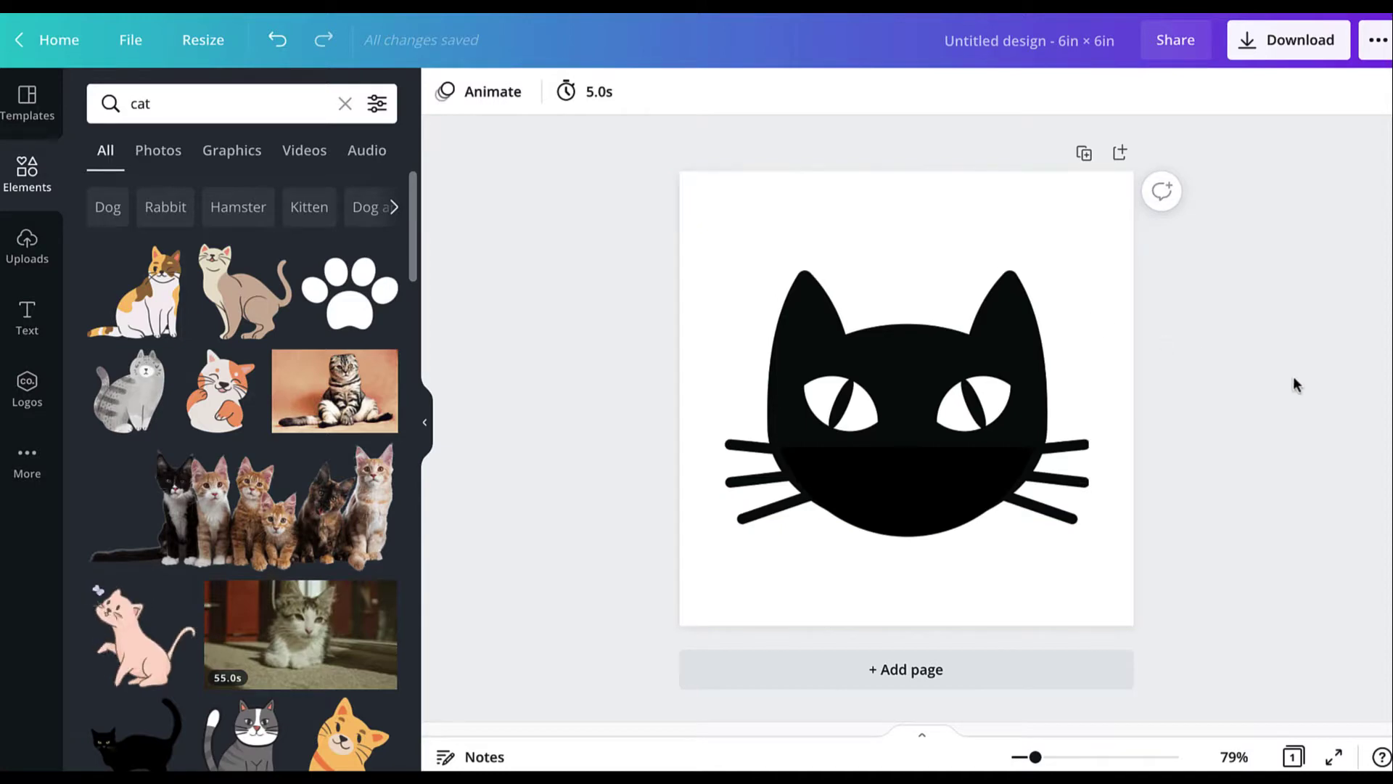
# Step: Download the design as a PNG with a transparent background
pyautogui.click(1298, 46)
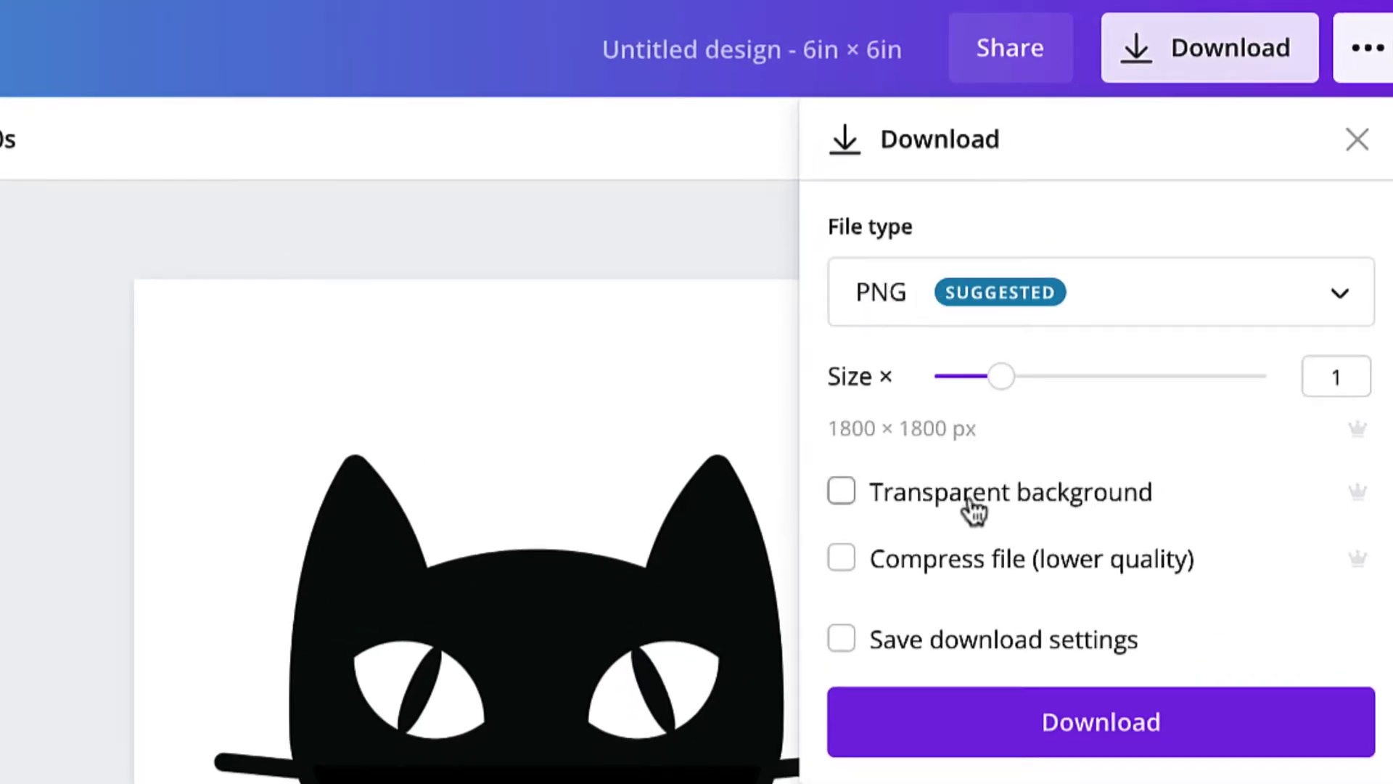
pyautogui.click(1131, 508)
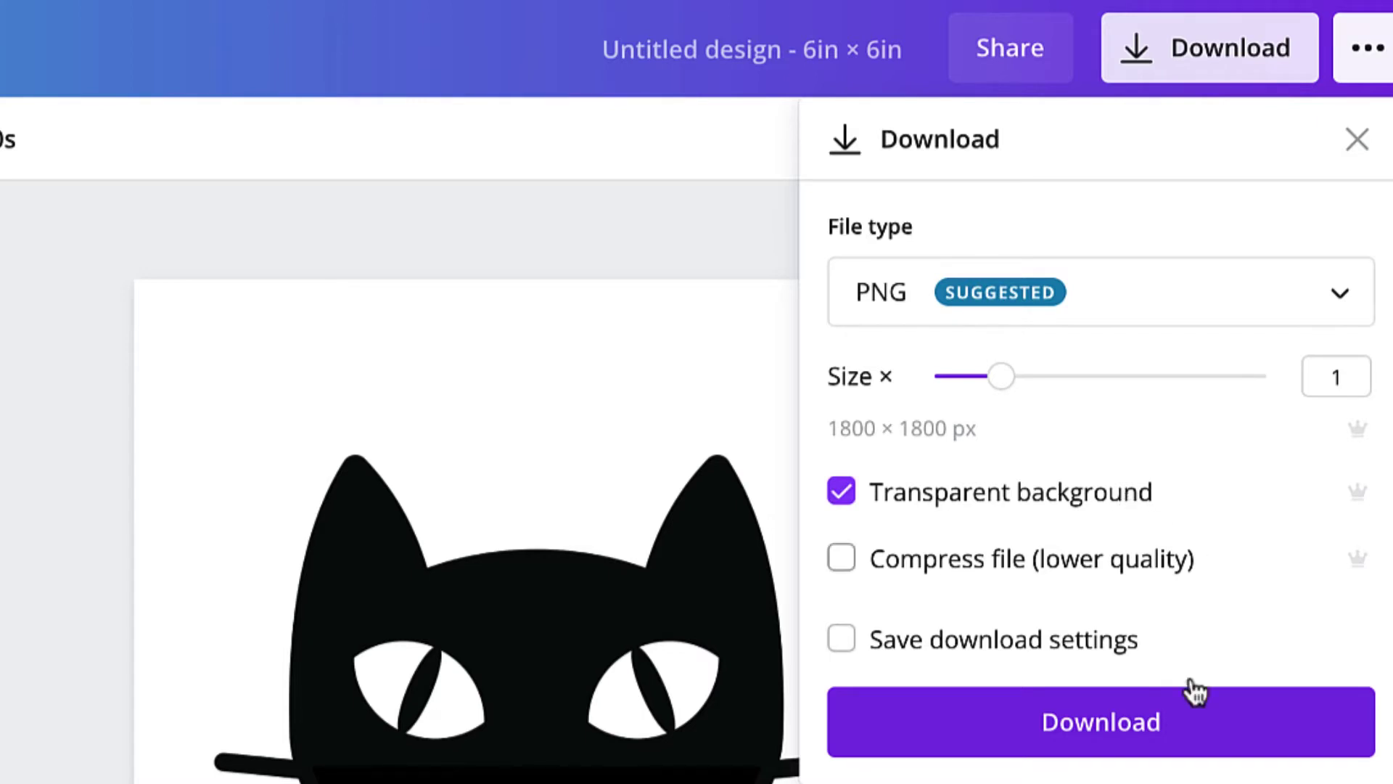
pyautogui.click(1181, 729)
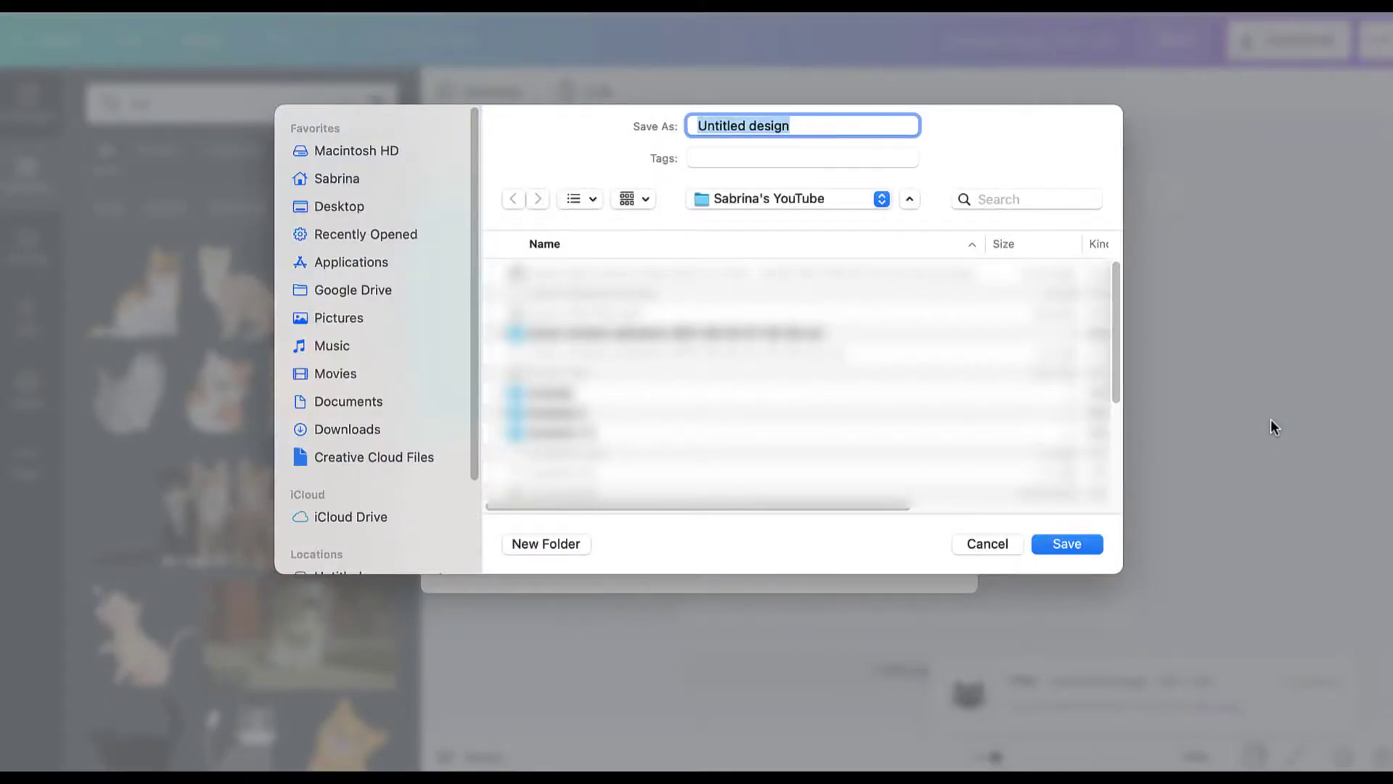
# Step: Save the file as 'cat design' and run a web search for 'png to svg'
pyautogui.write('cat desi')
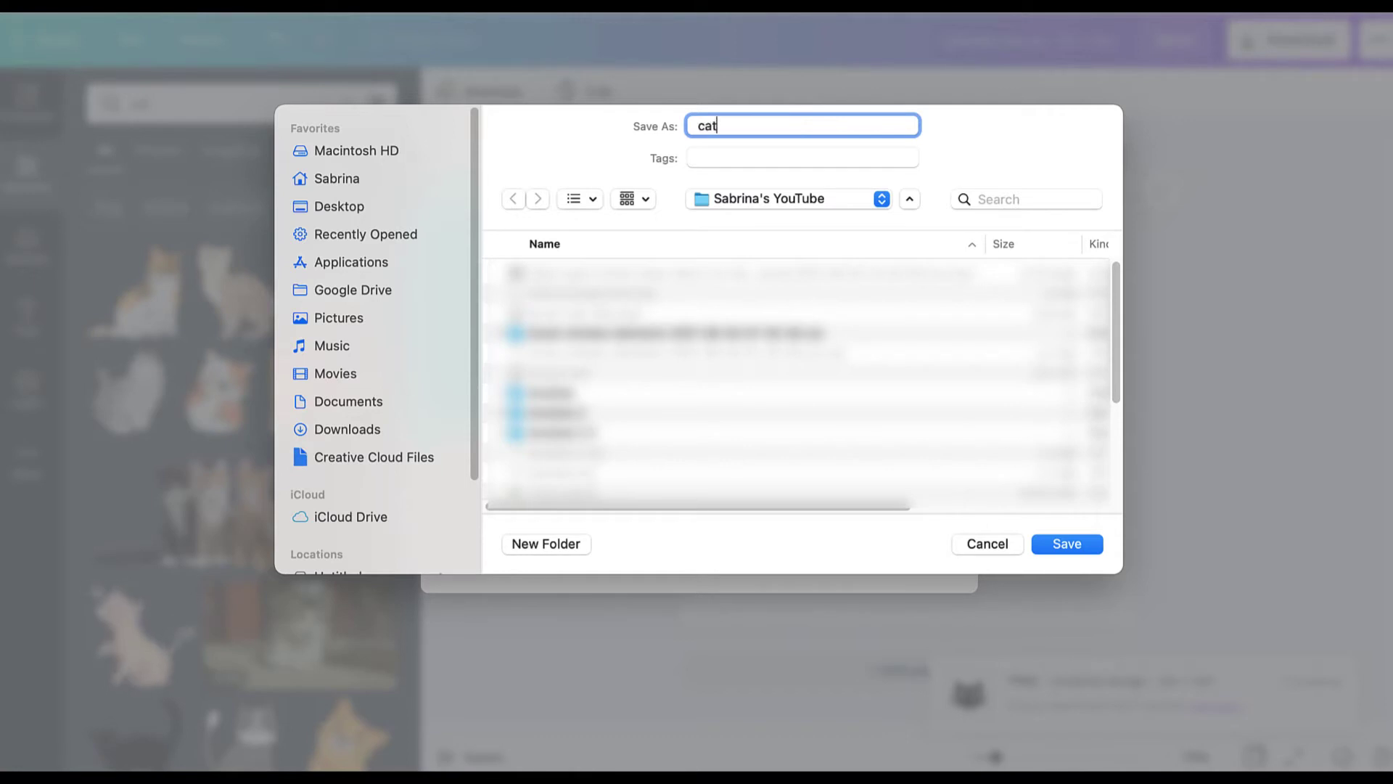
pyautogui.write('gn')
pyautogui.press('Return')
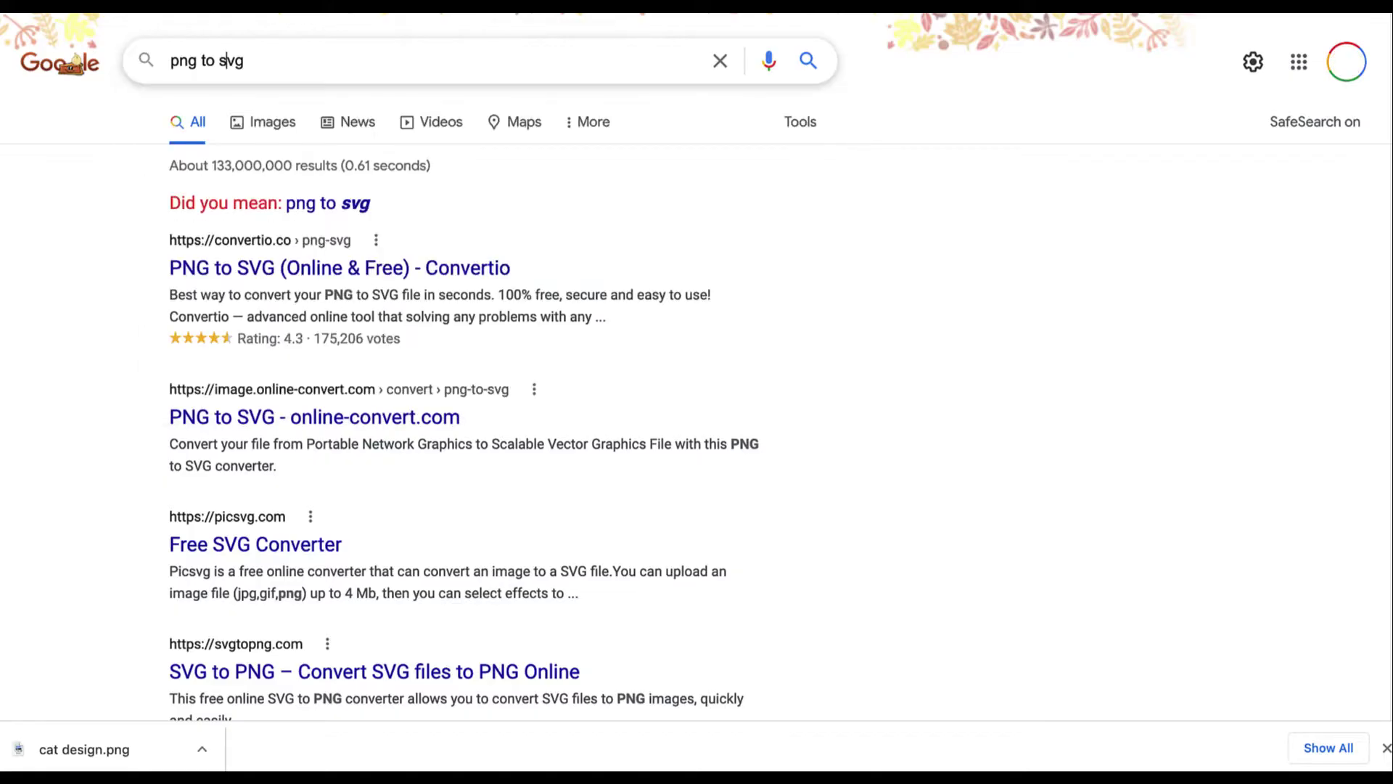
pyautogui.press('Return')
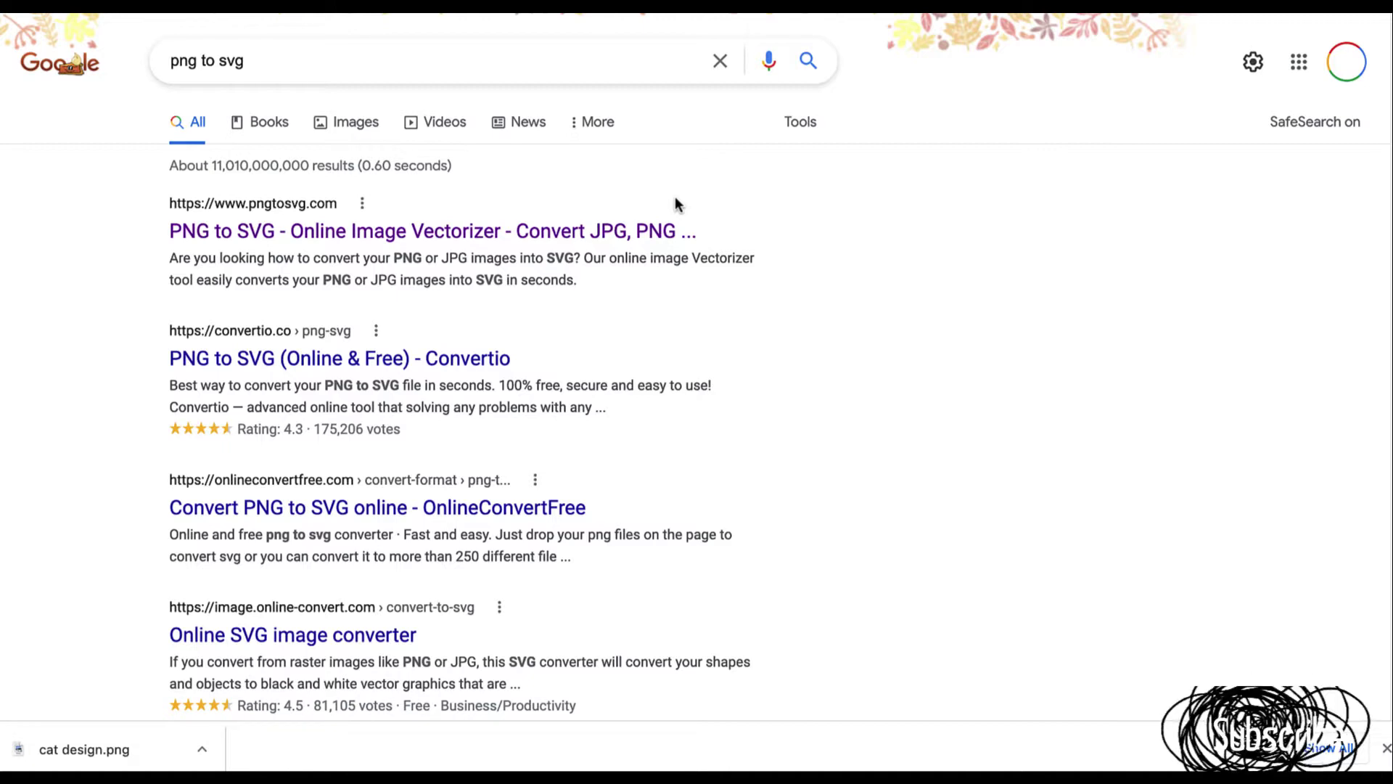
# Step: Open the pngtosvg.com result, close the bottom ad, and scroll to the Drag & Drop box
pyautogui.click(648, 232)
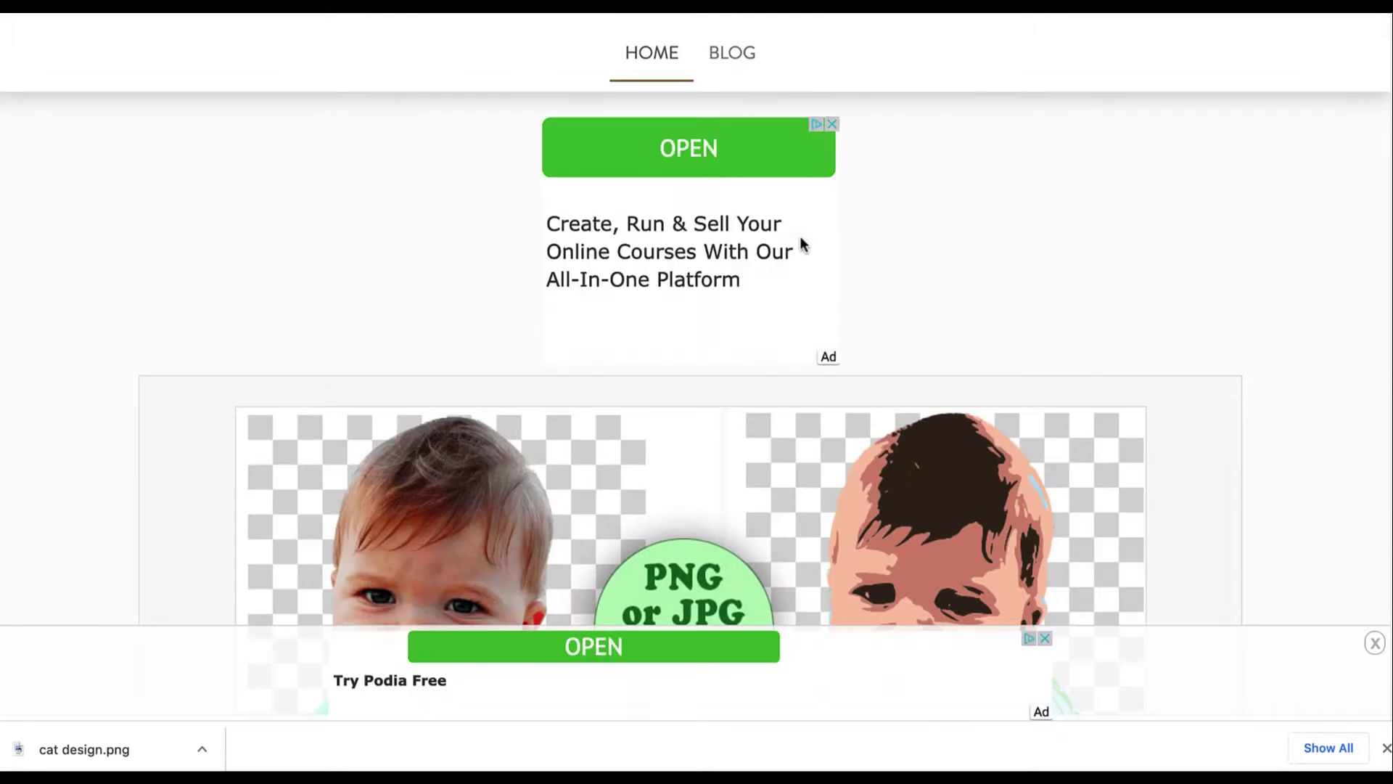
pyautogui.scroll(-5, 1231, 314)
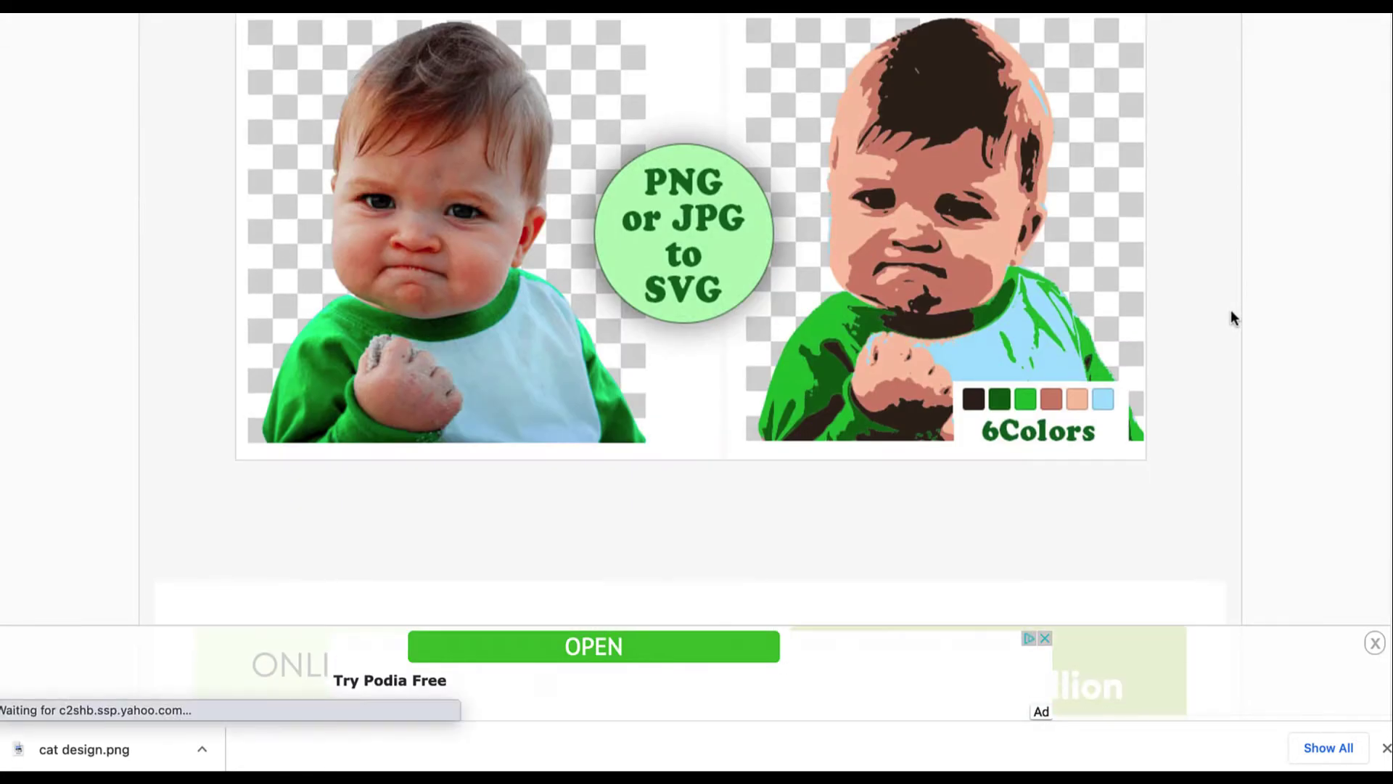
pyautogui.scroll(-4, 1231, 314)
pyautogui.click(1375, 642)
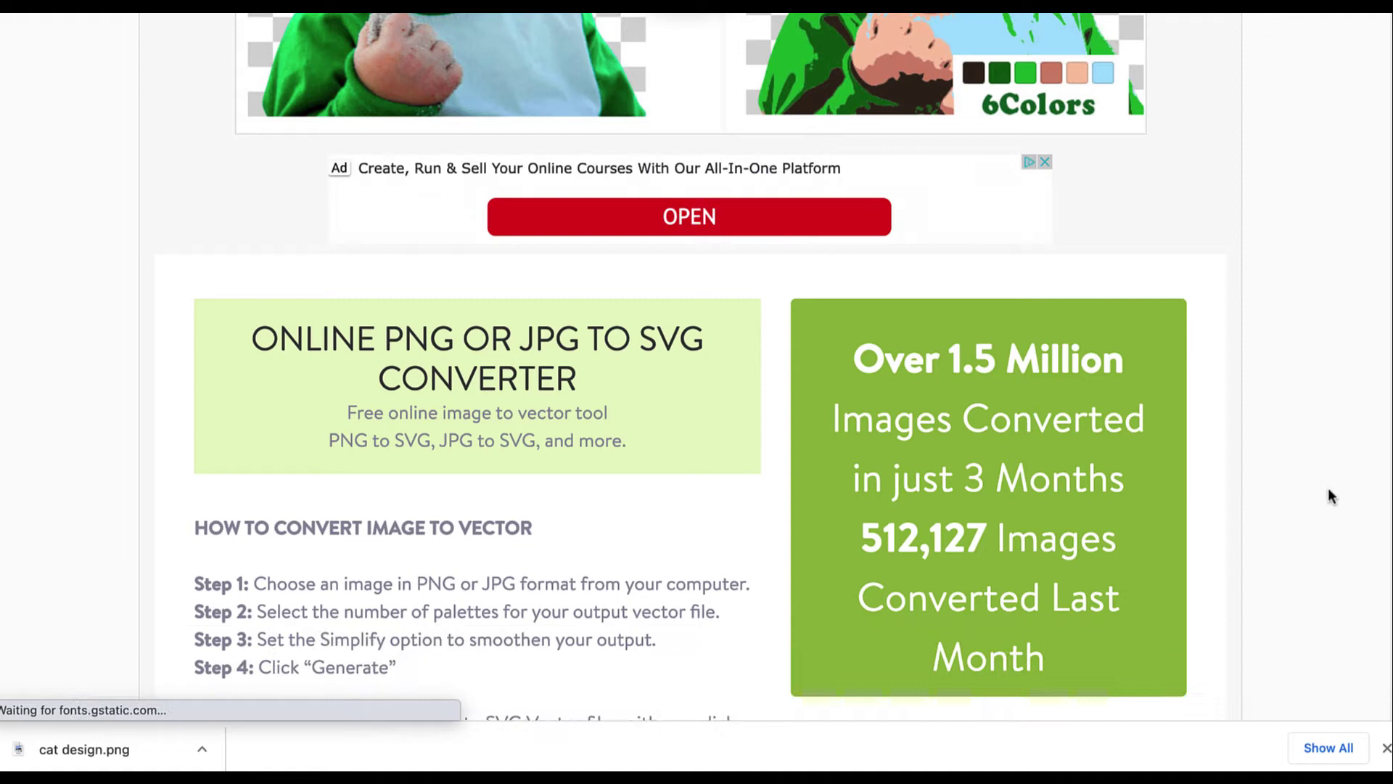
pyautogui.scroll(-5, 1330, 496)
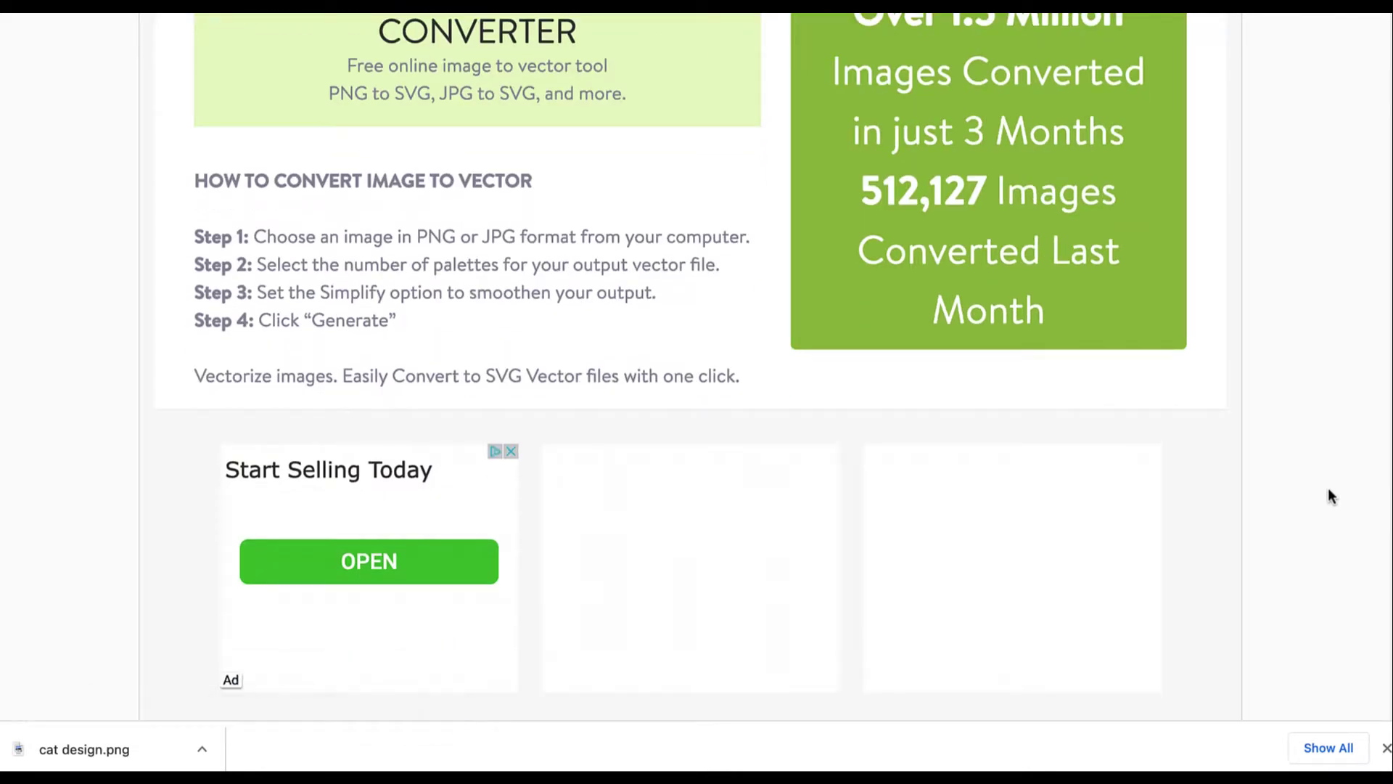
pyautogui.scroll(-5, 1330, 495)
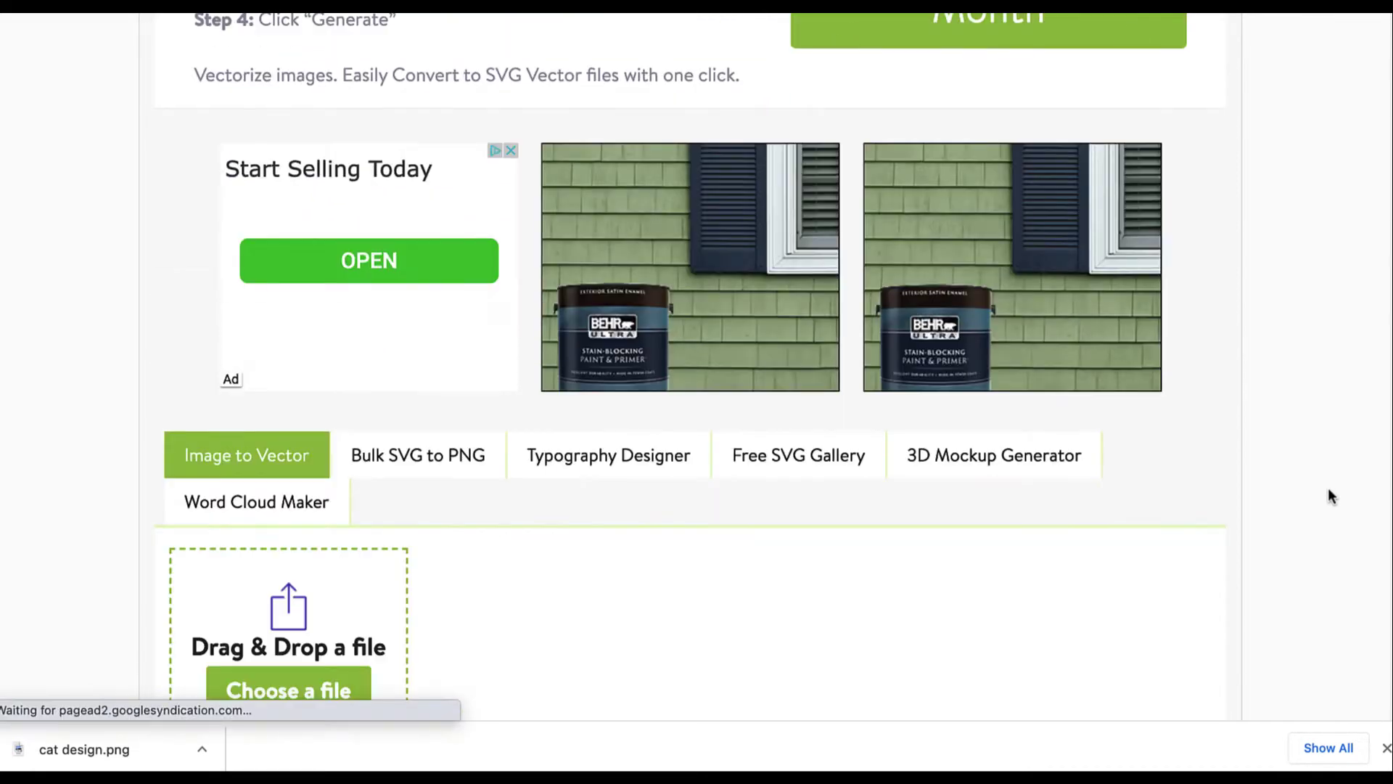
pyautogui.scroll(-4, 1329, 495)
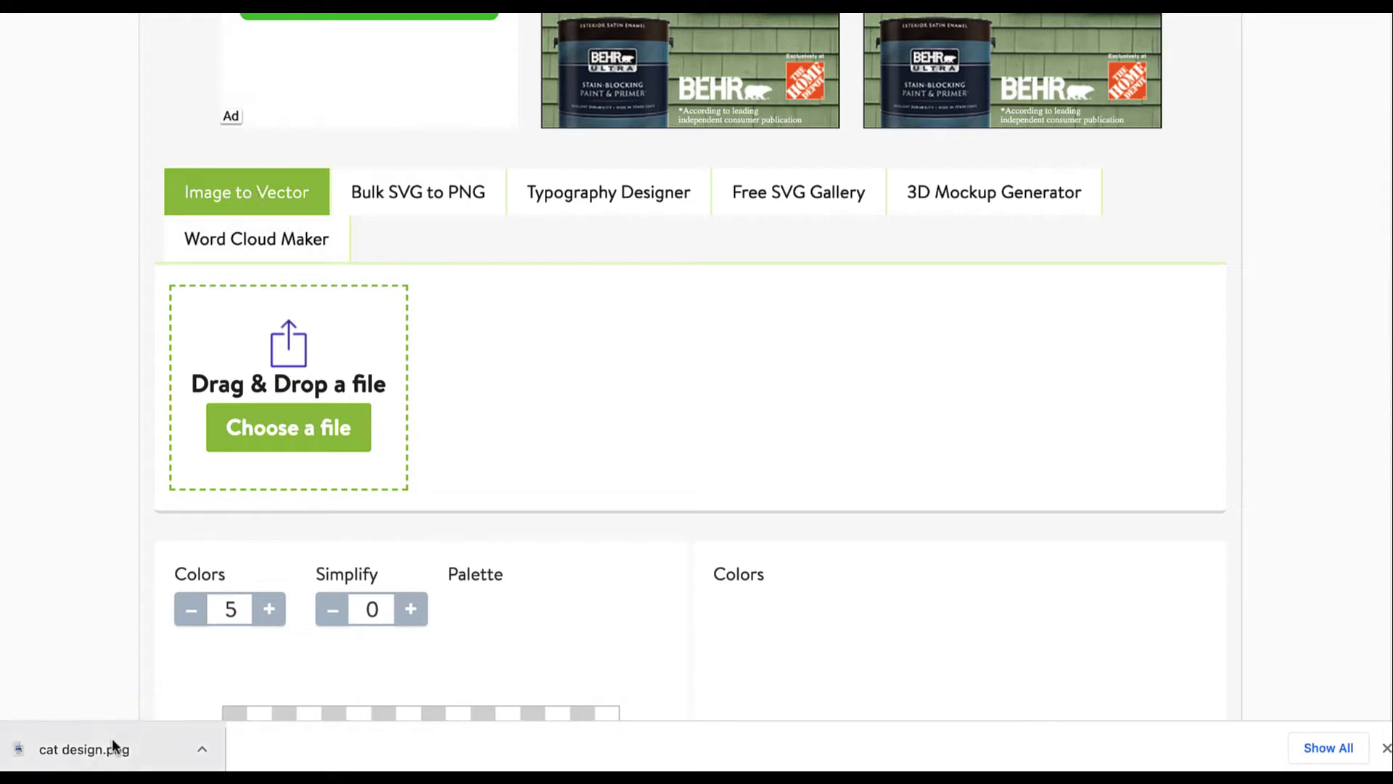
# Step: Load cat design.png, lower Colors to 1, and generate the vector image
pyautogui.moveTo(111, 738); pyautogui.dragTo(299, 421)
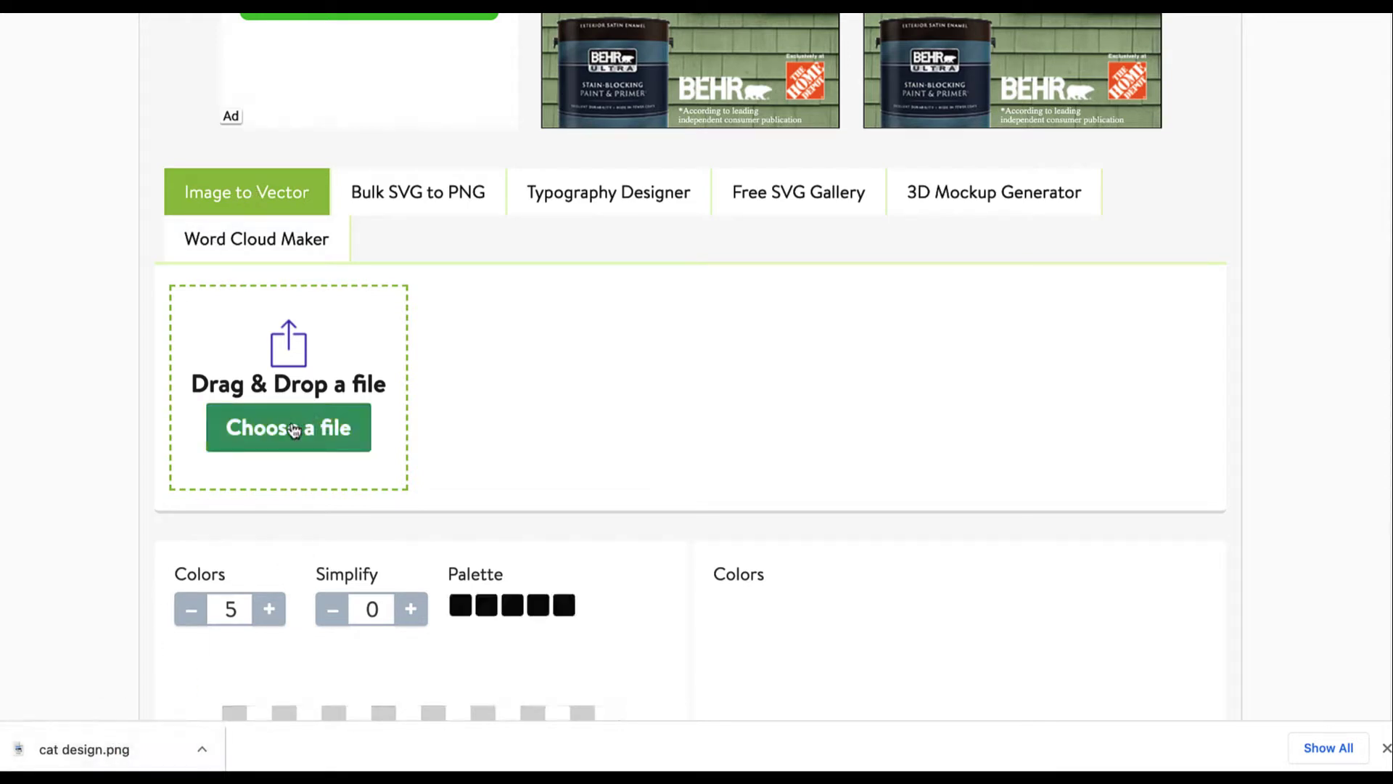
pyautogui.scroll(-4, 404, 535)
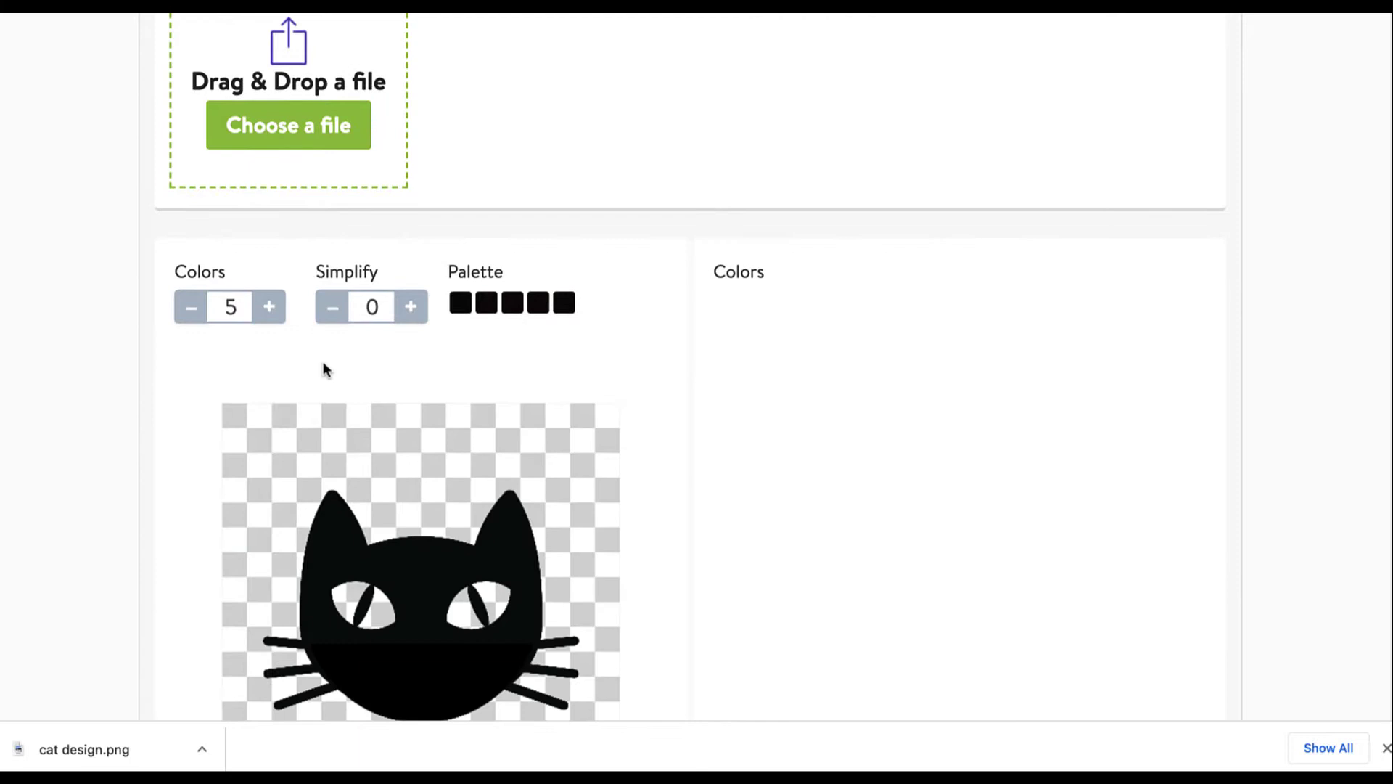
pyautogui.scroll(-2, 324, 366)
pyautogui.click(190, 194)
pyautogui.click(190, 194)
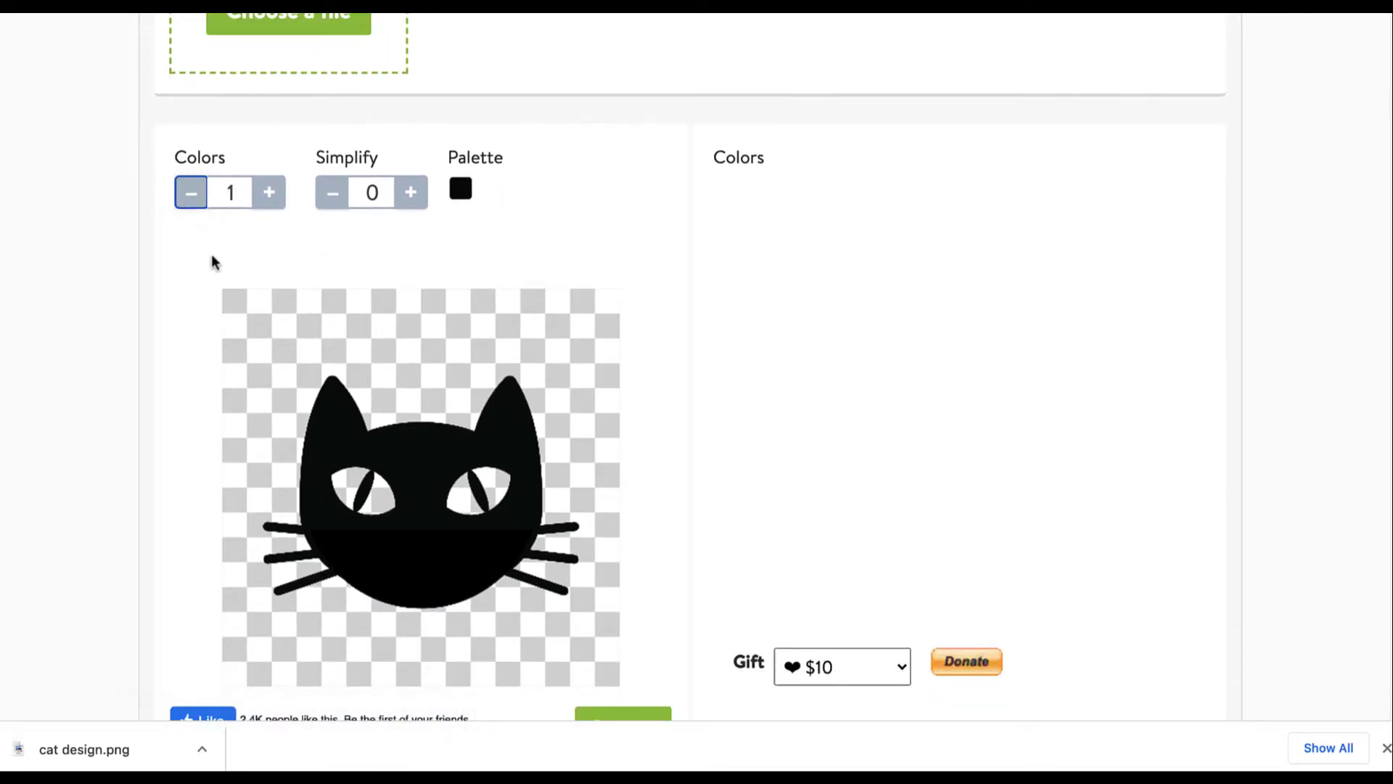
pyautogui.scroll(-1, 659, 242)
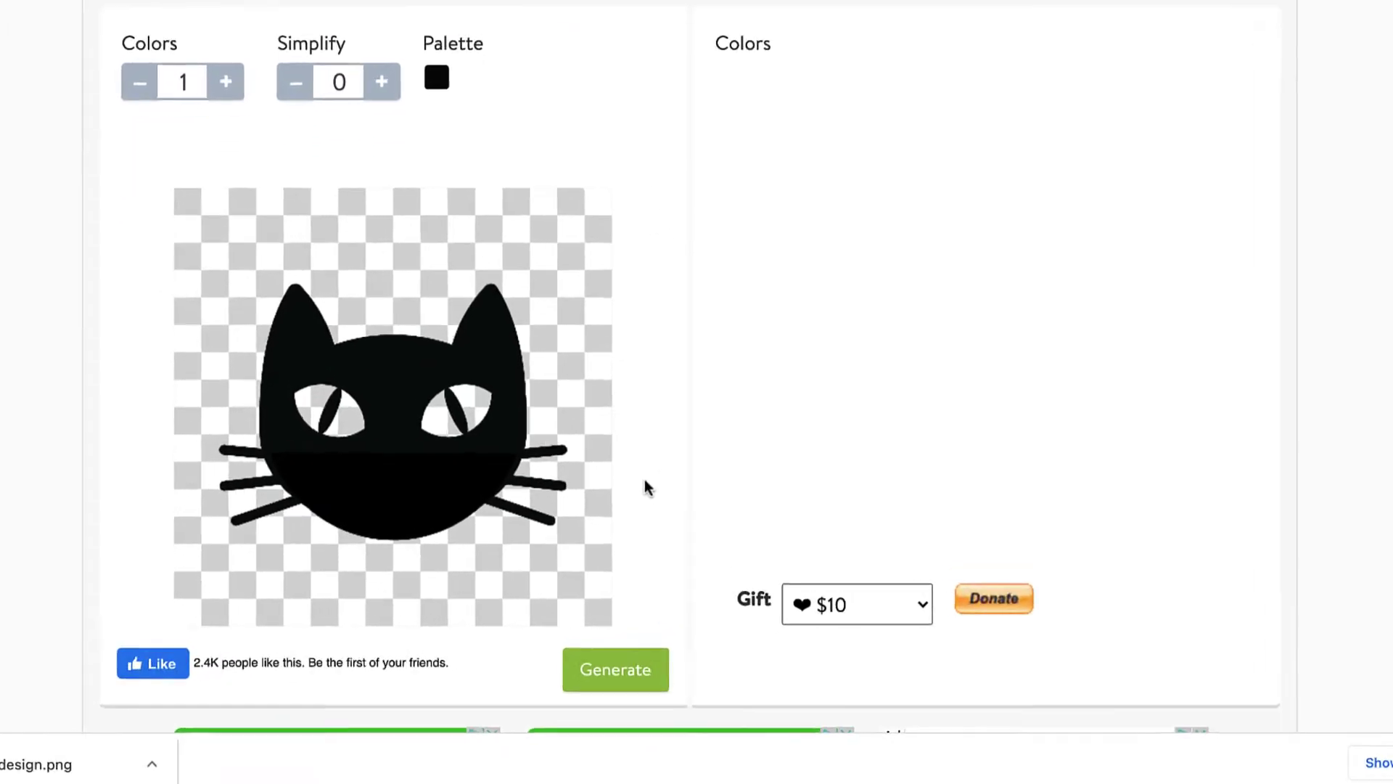
pyautogui.click(643, 662)
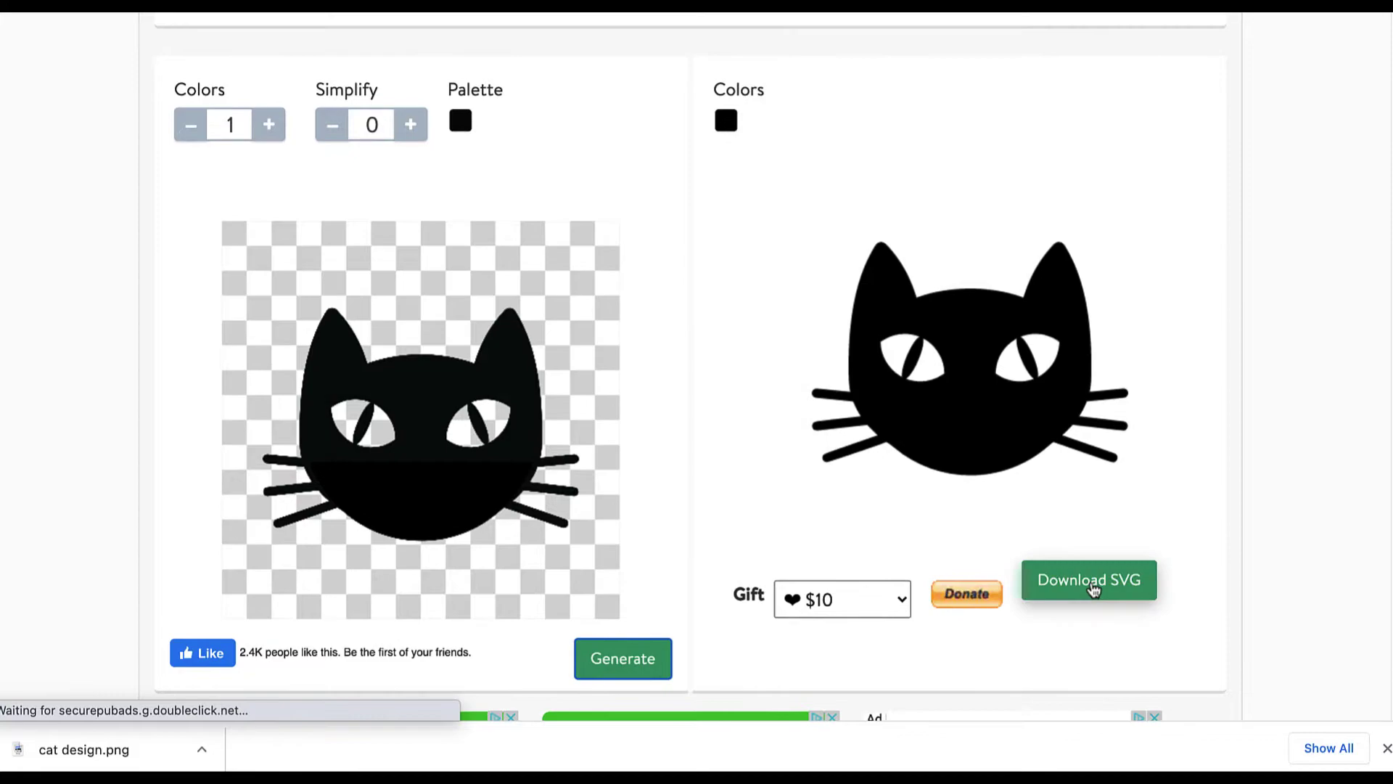
# Step: Download the result as an SVG file named 'cat vector'
pyautogui.click(1093, 588)
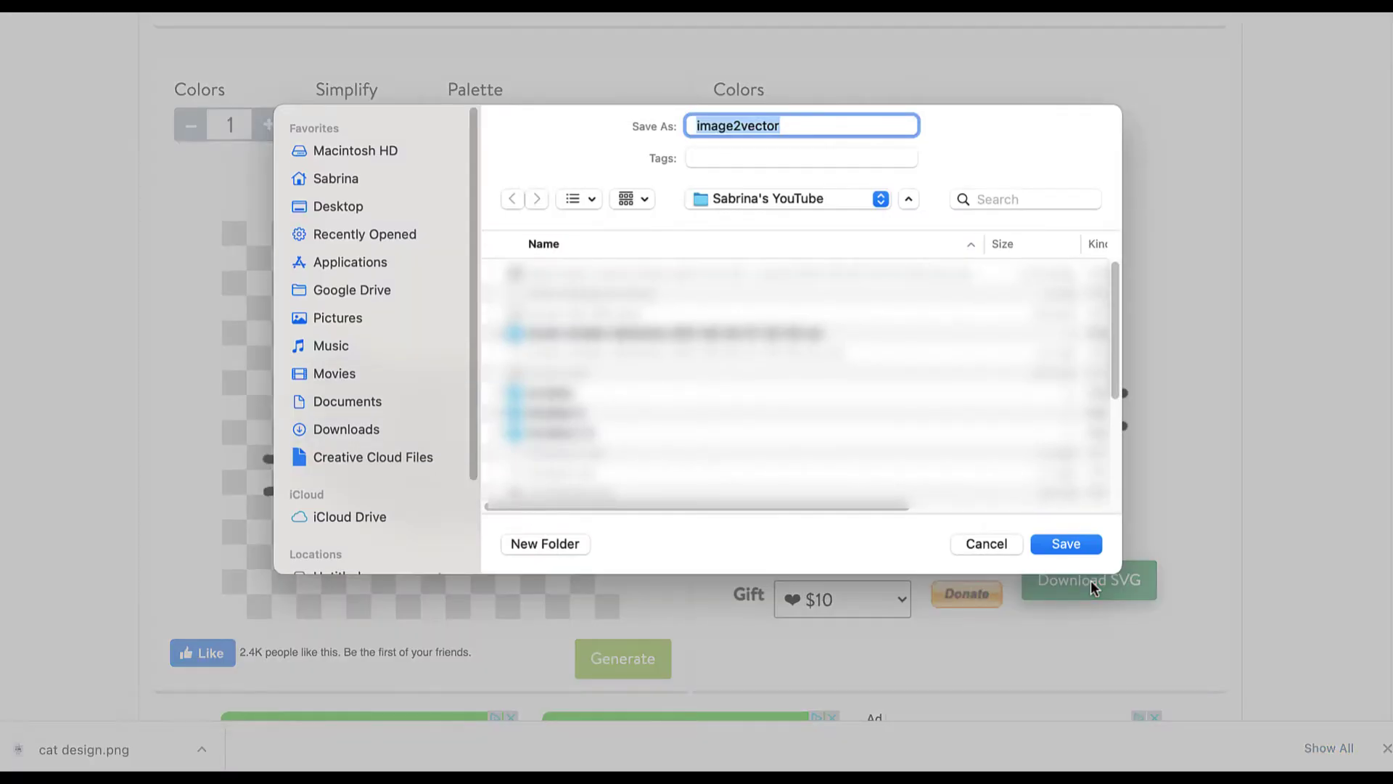
pyautogui.write('cat')
pyautogui.press('Return')
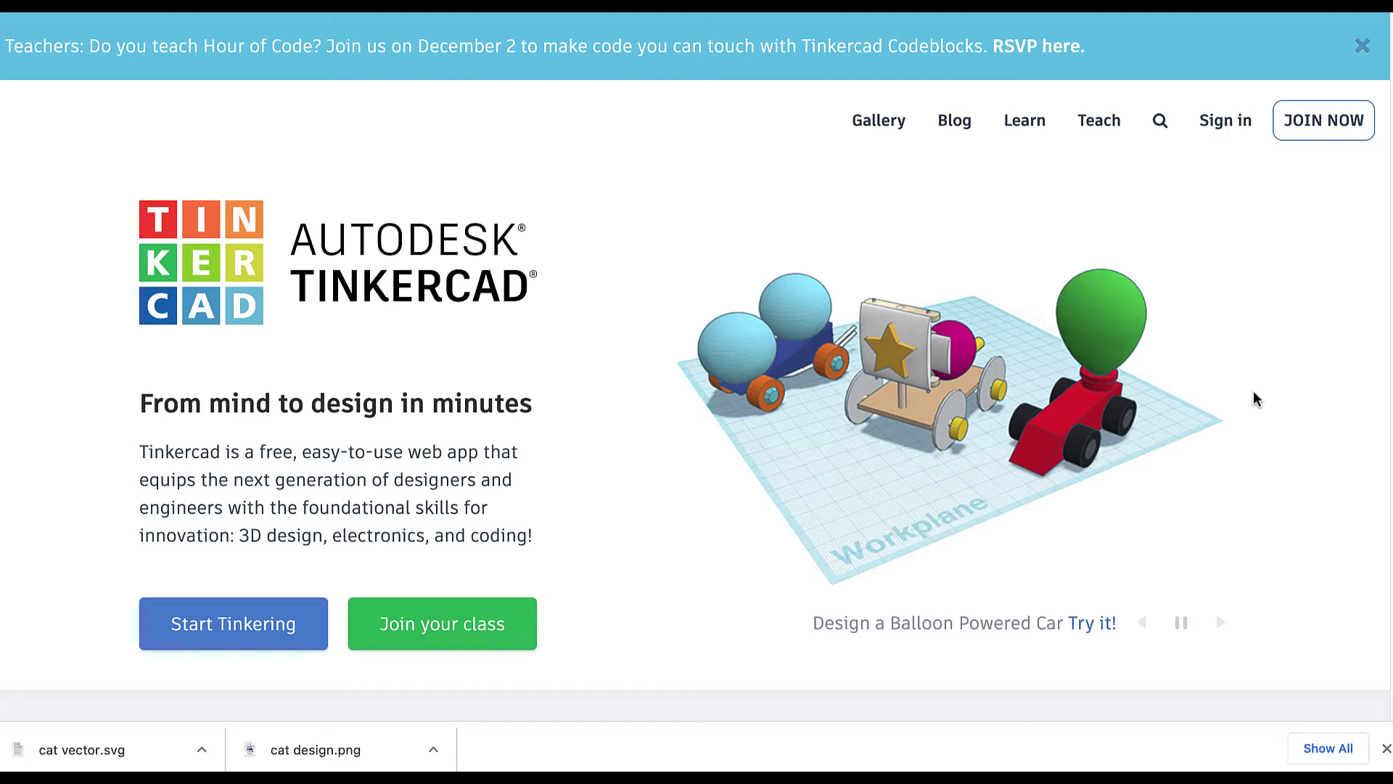
# Step: Sign in to Tinkercad and create a new blank 3D design, Swanky Wluff
pyautogui.scroll(-4, 1254, 392)
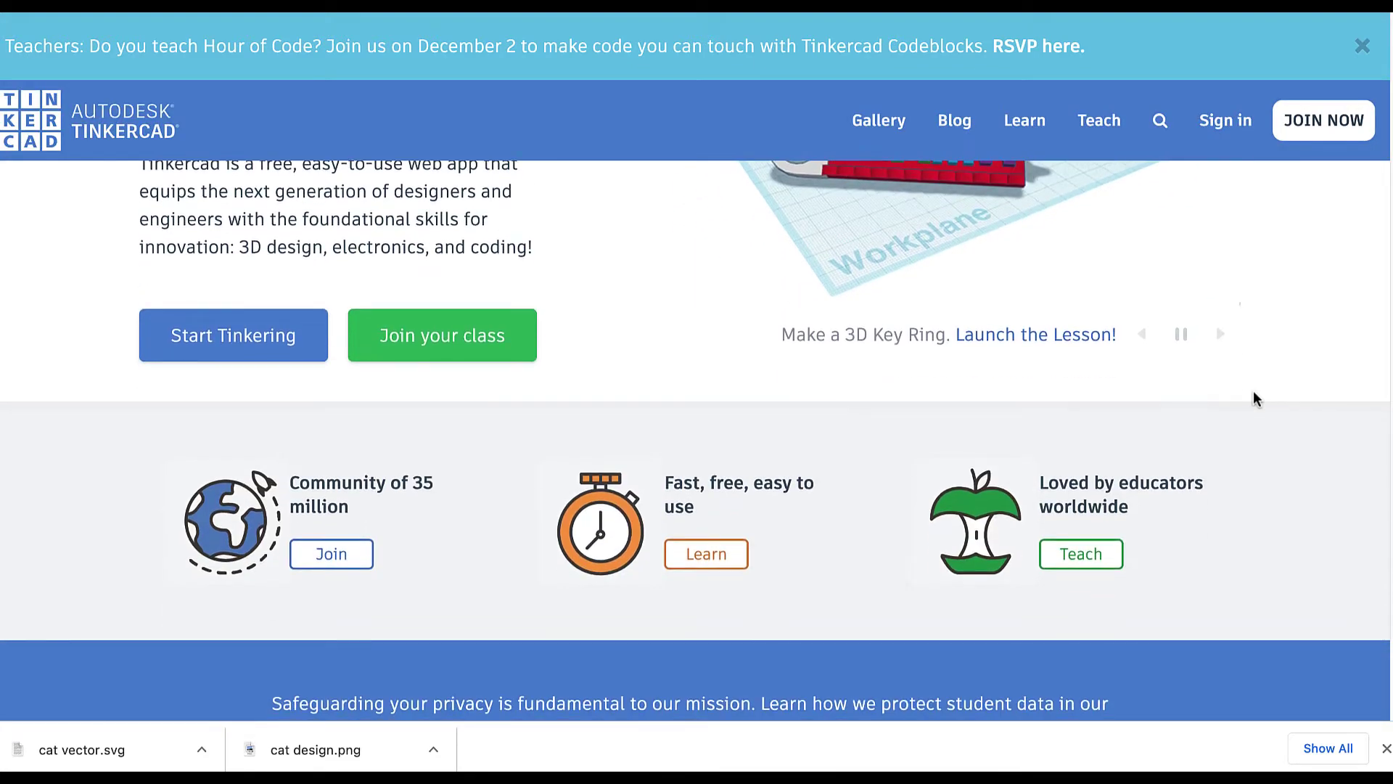
pyautogui.scroll(-12, 1255, 395)
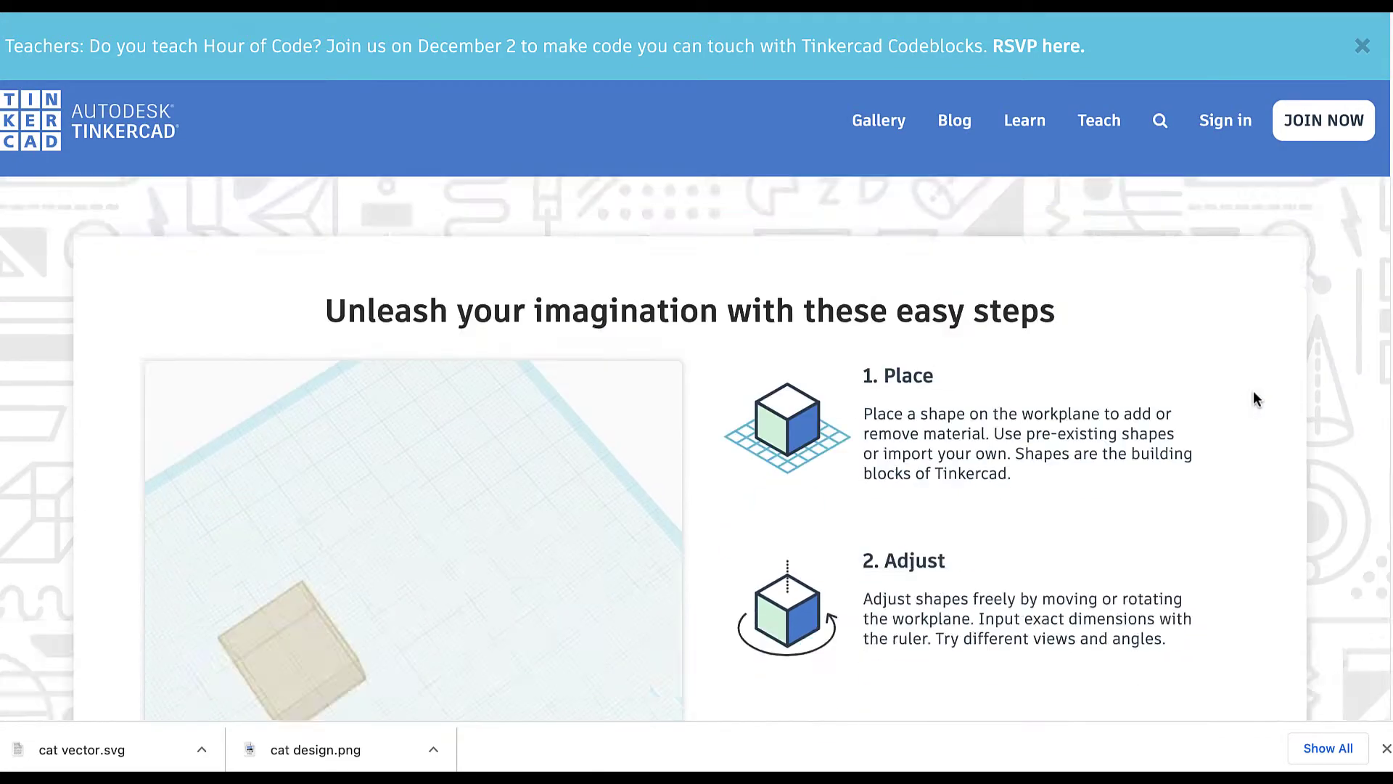
pyautogui.scroll(-1, 1255, 398)
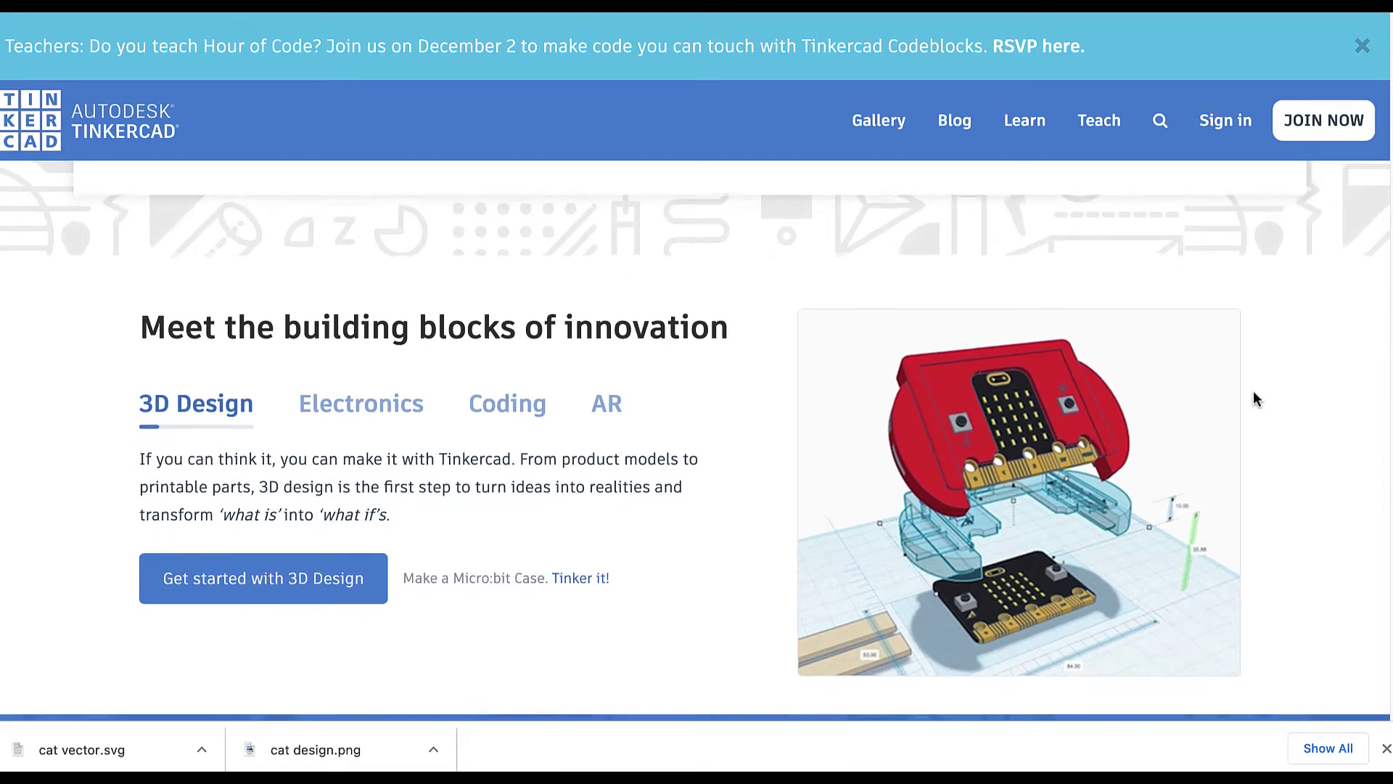
pyautogui.scroll(-10, 1255, 397)
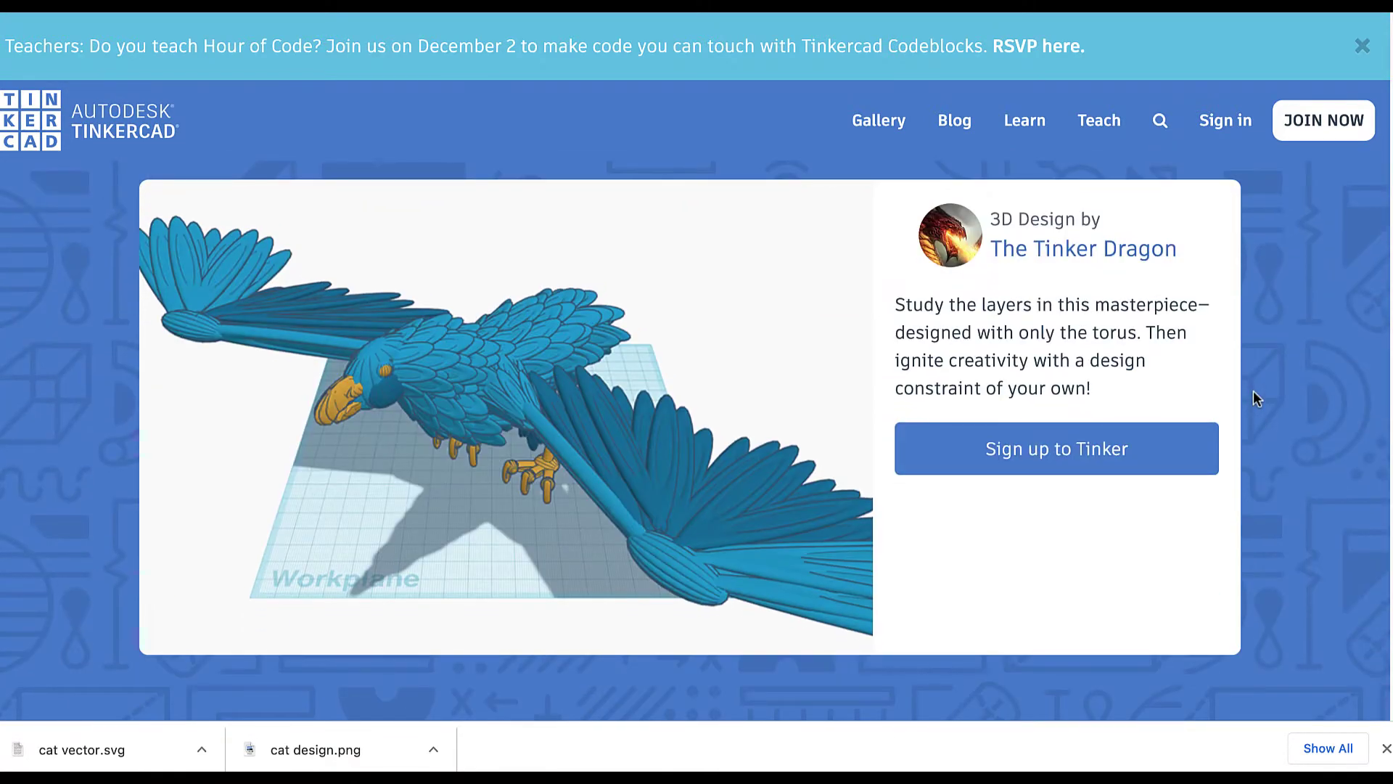
pyautogui.scroll(-4, 1253, 392)
pyautogui.scroll(-2, 1257, 399)
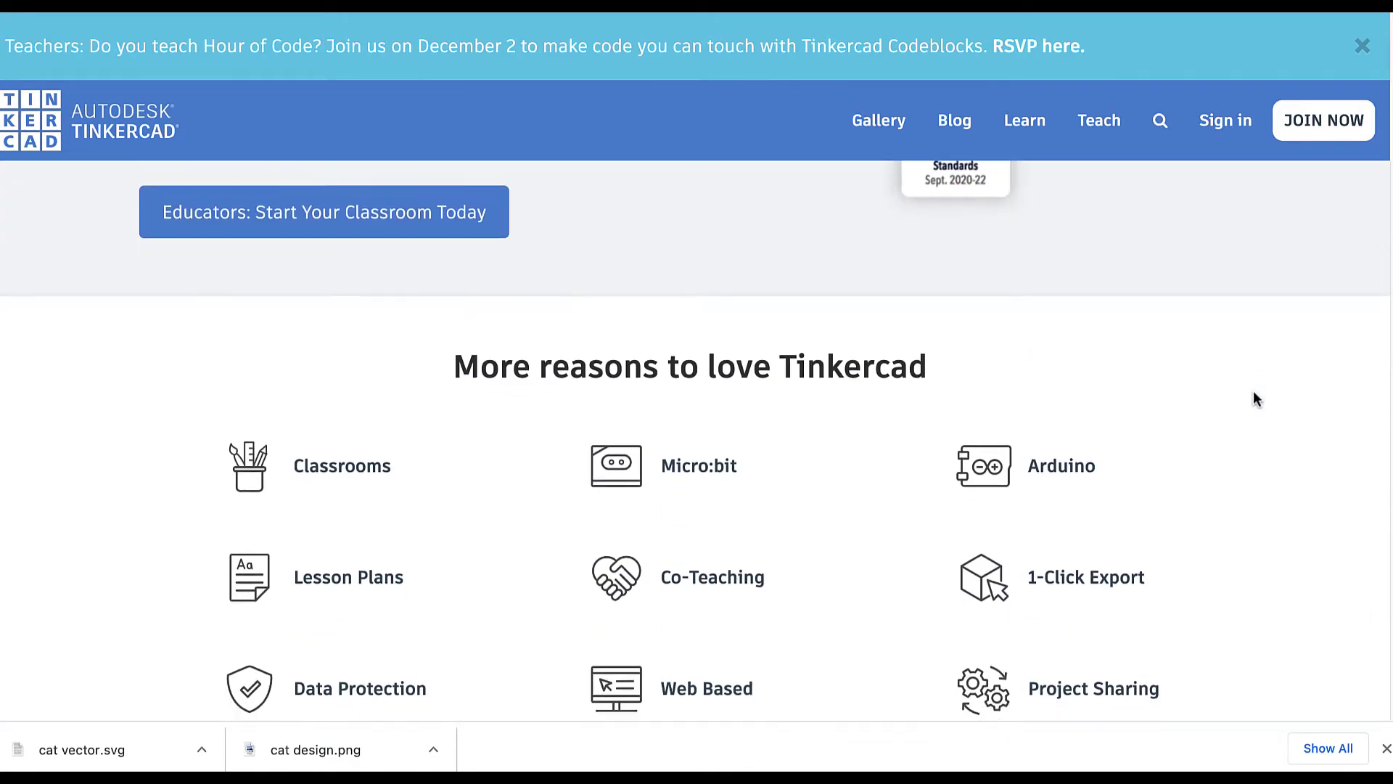
pyautogui.click(1226, 122)
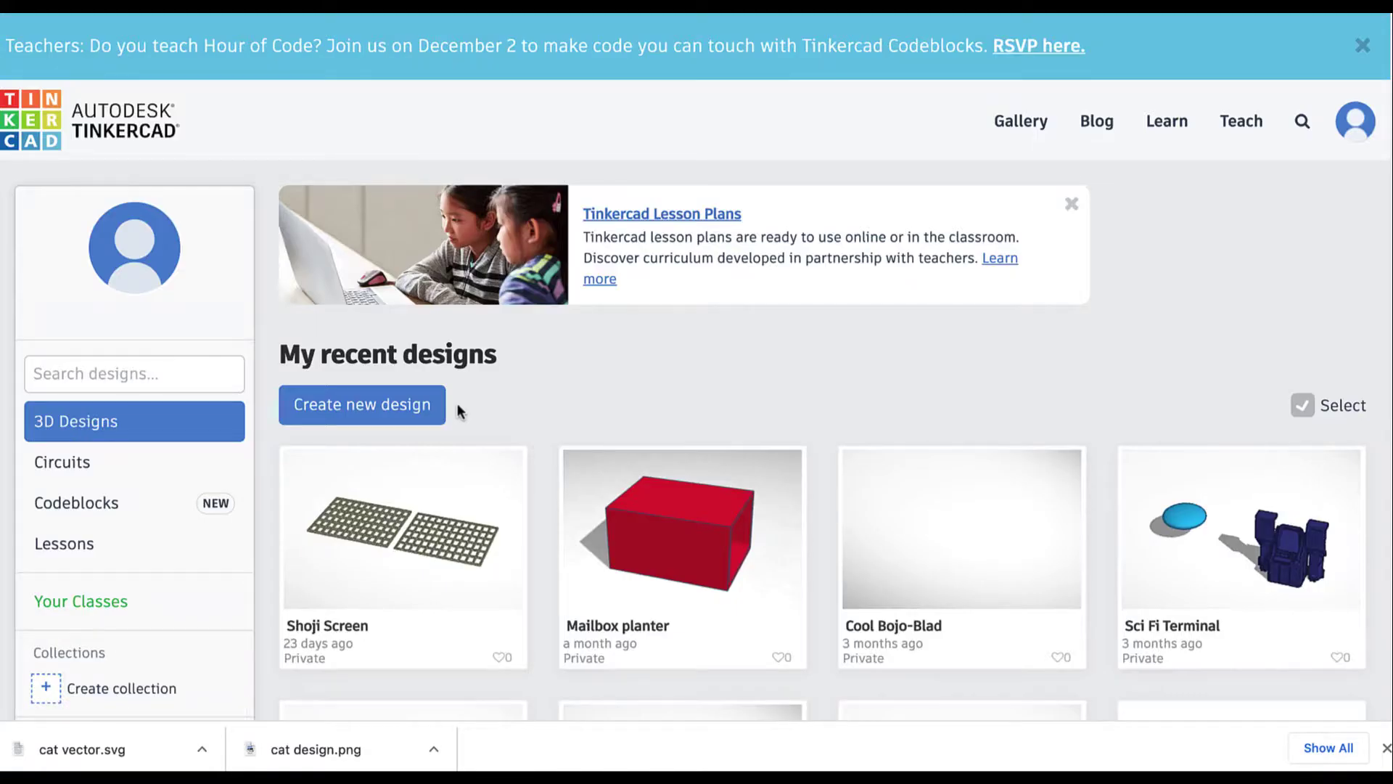
pyautogui.click(410, 406)
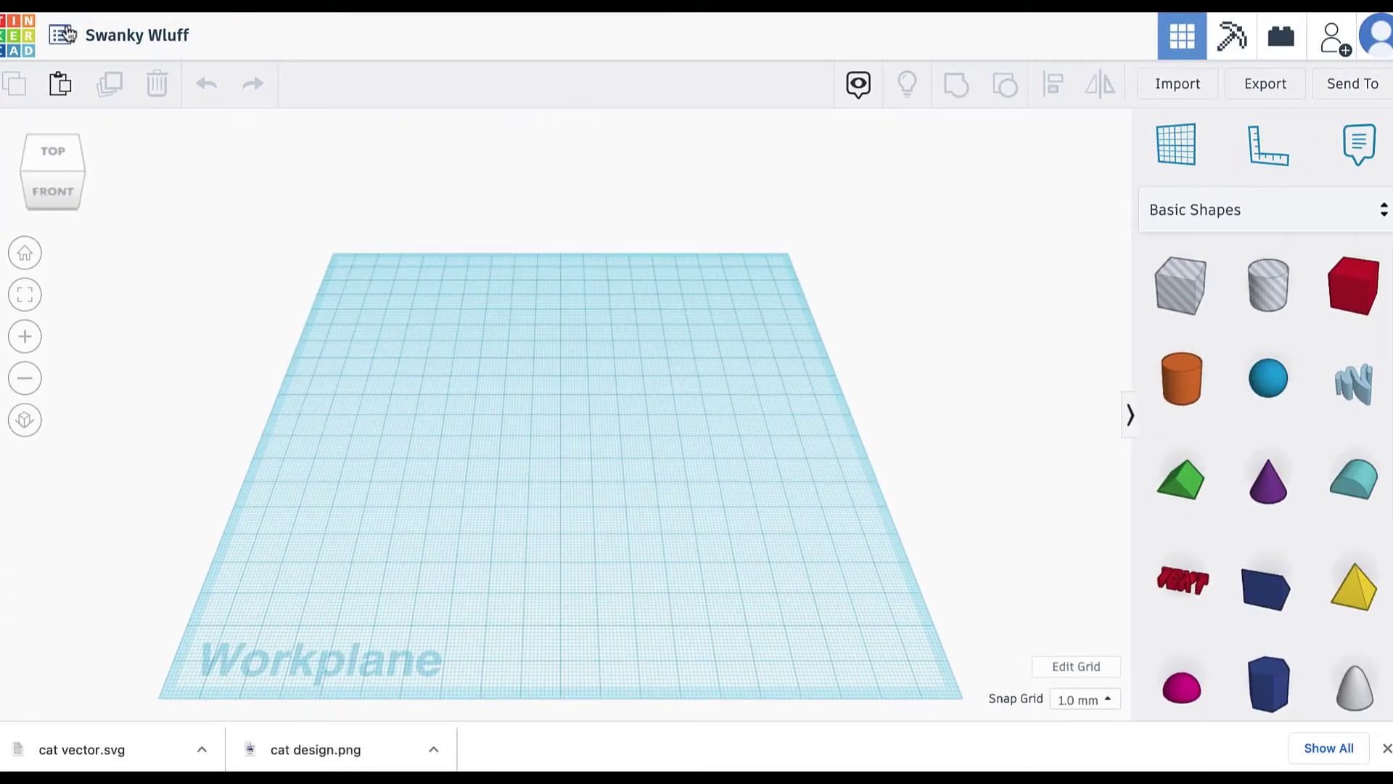
# Step: Import 'cat vector.svg' onto the Tinkercad workplane
pyautogui.click(1154, 82)
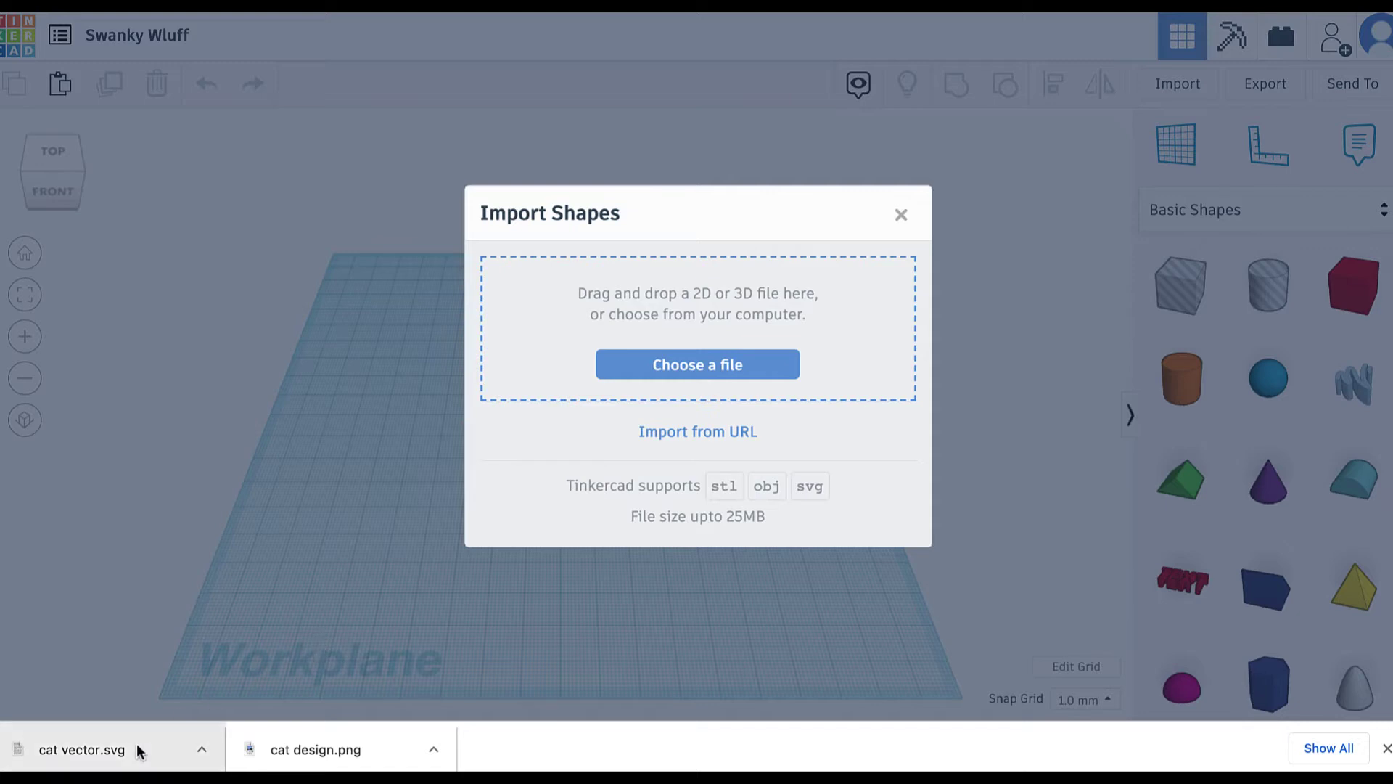
pyautogui.moveTo(137, 749); pyautogui.dragTo(429, 349)
pyautogui.moveTo(590, 301); pyautogui.dragTo(590, 303)
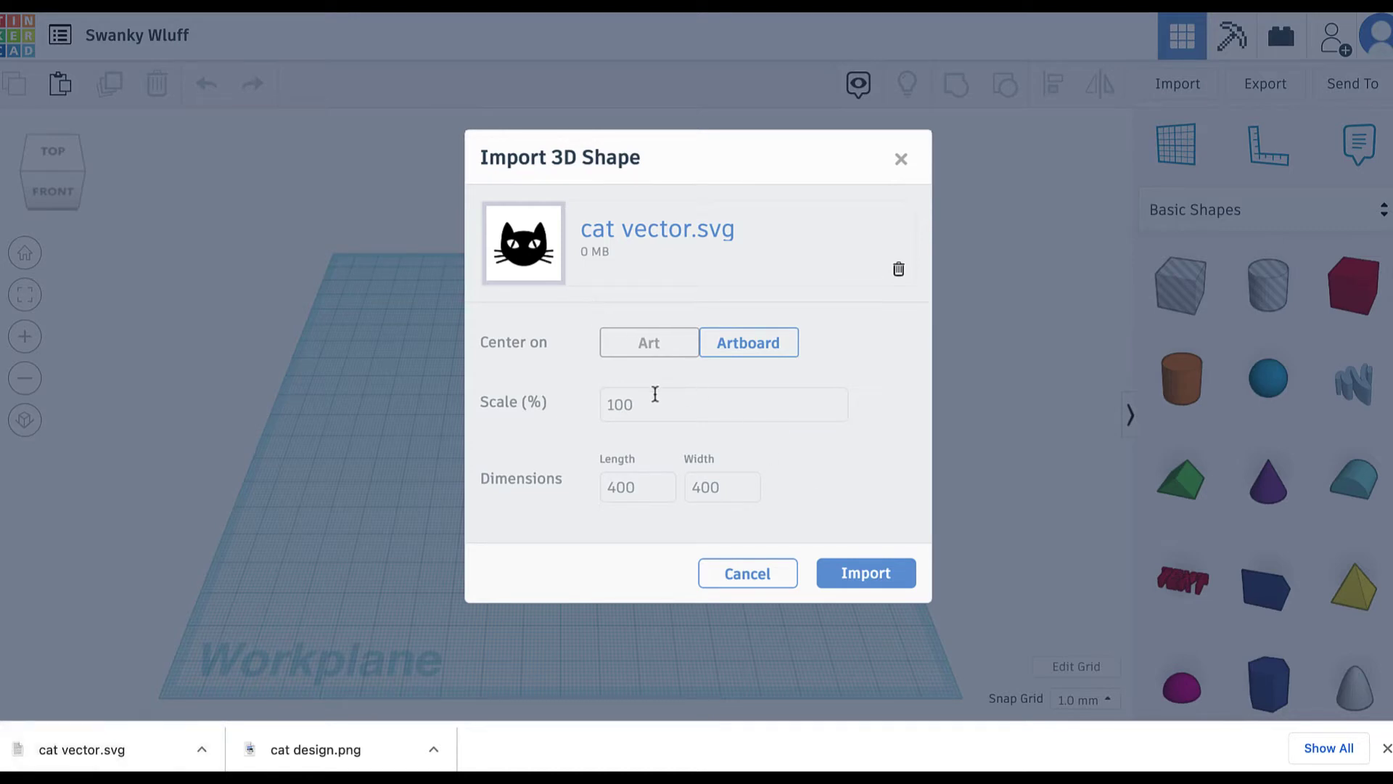
pyautogui.click(866, 573)
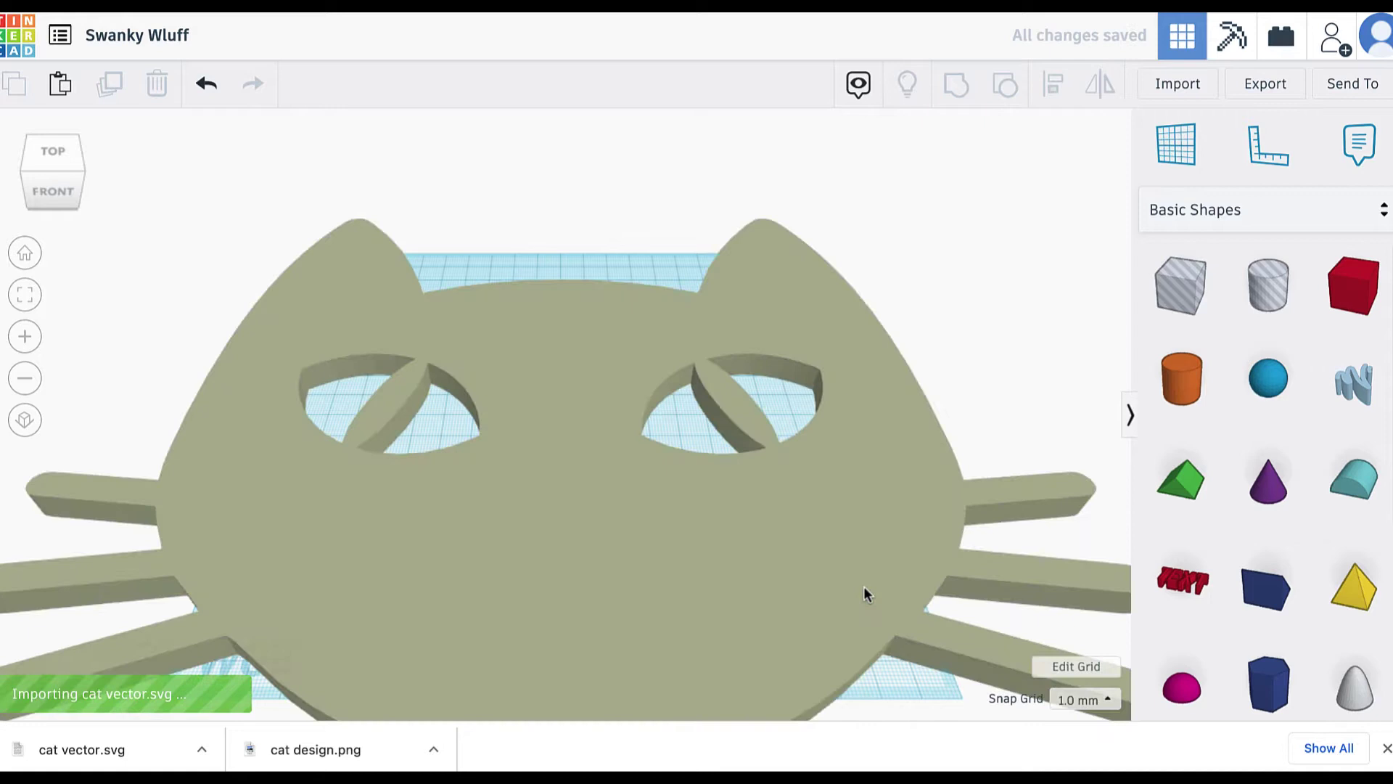
pyautogui.scroll(-5, 862, 581)
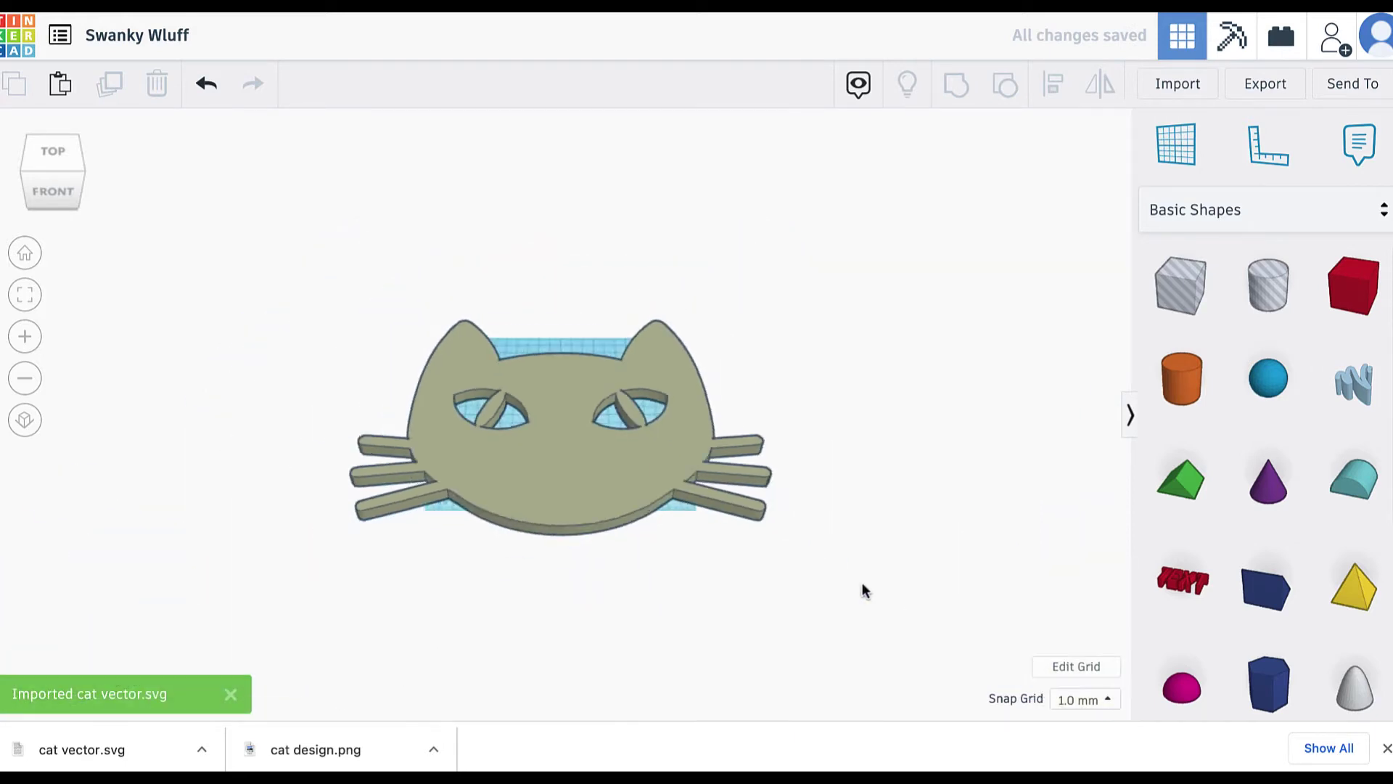
pyautogui.scroll(5, 862, 582)
# Step: Scale the cat down to about 125 mm wide and move it to the workplane centre
pyautogui.click(851, 578)
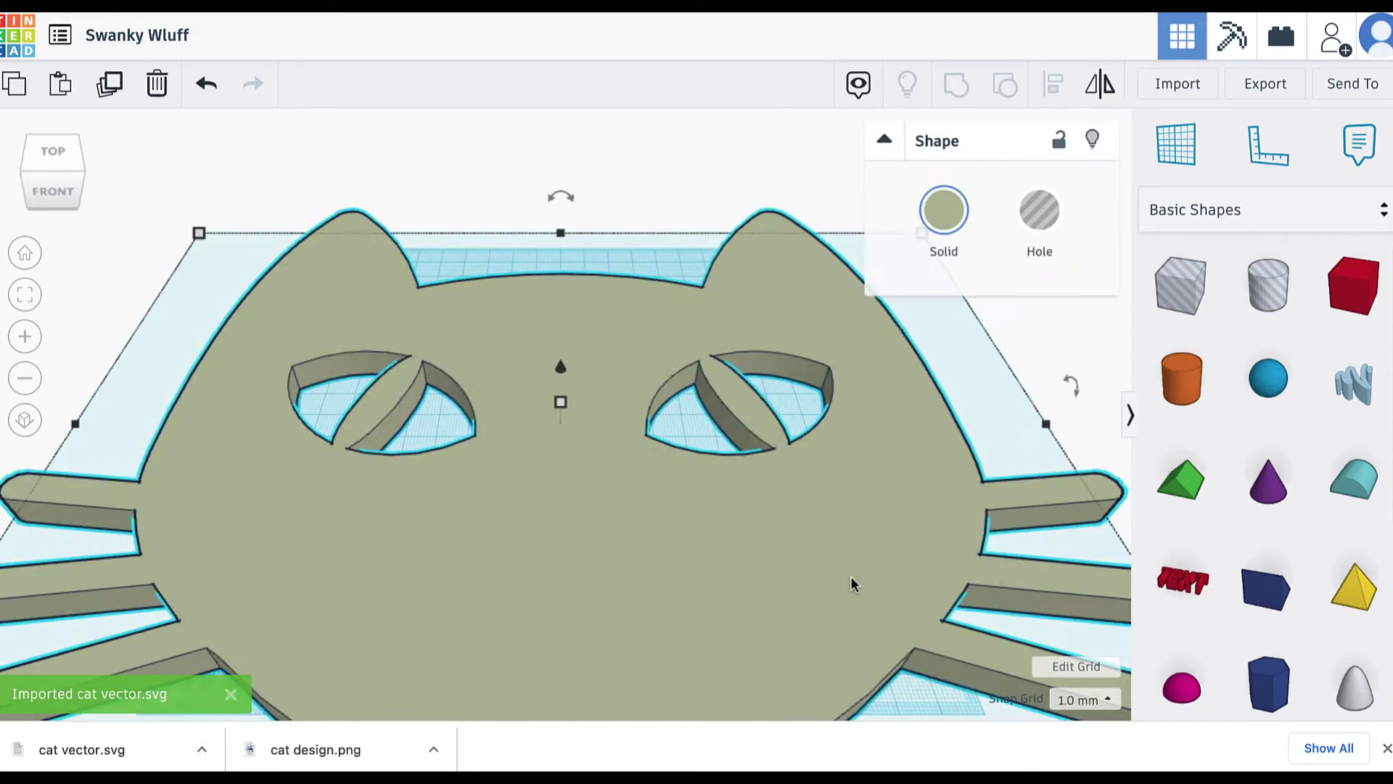
pyautogui.moveTo(197, 237)
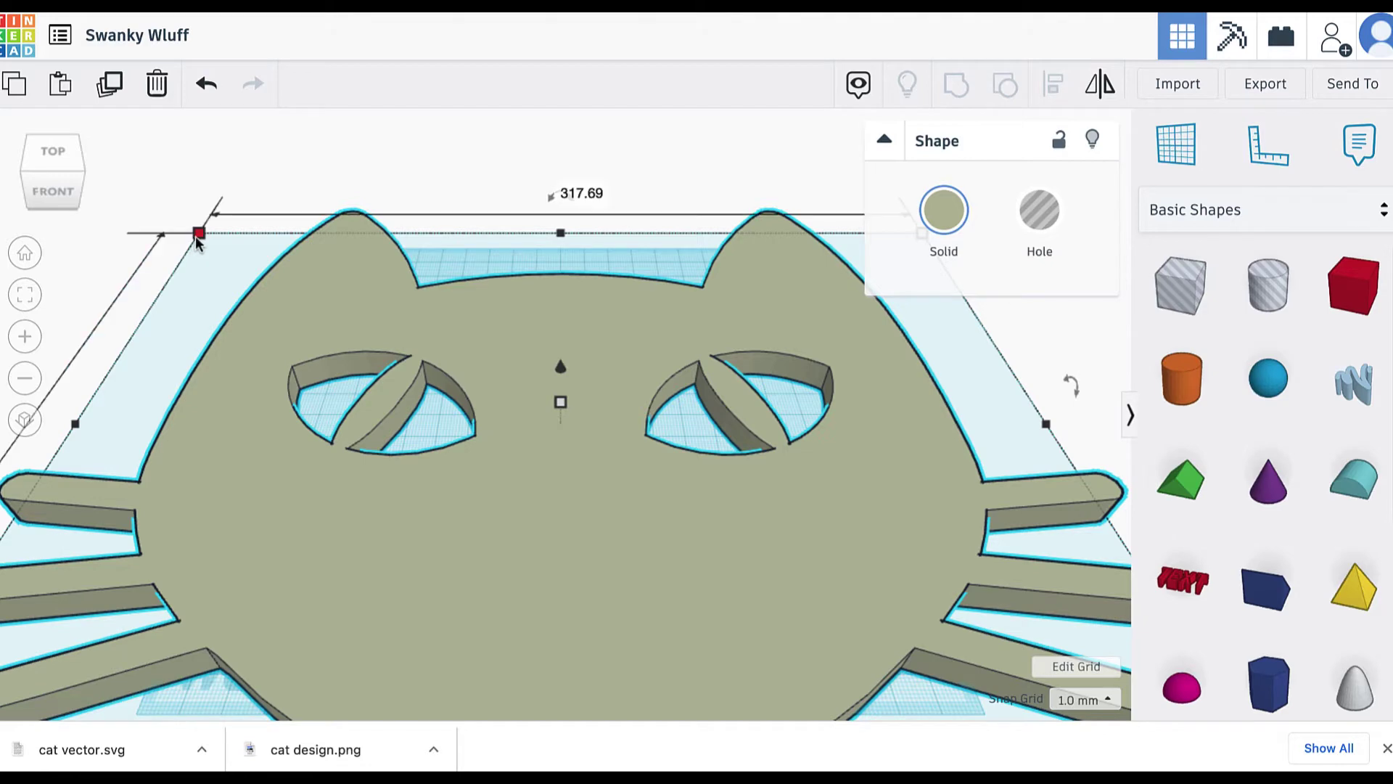
pyautogui.moveTo(196, 243); pyautogui.dragTo(687, 626)
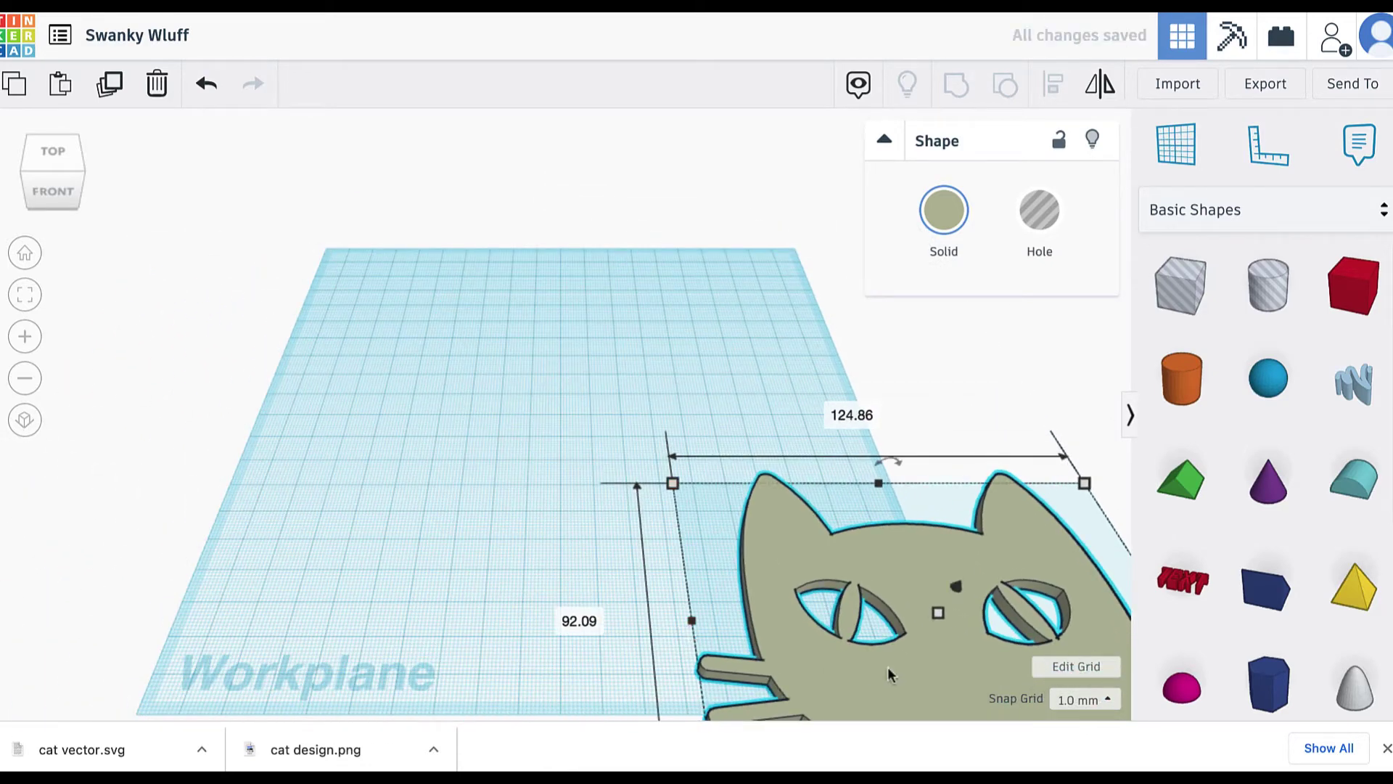
pyautogui.moveTo(886, 666); pyautogui.dragTo(546, 482)
# Step: Change the grid units to Inches (7.87 × 7.87 in) and update the grid
pyautogui.click(903, 622)
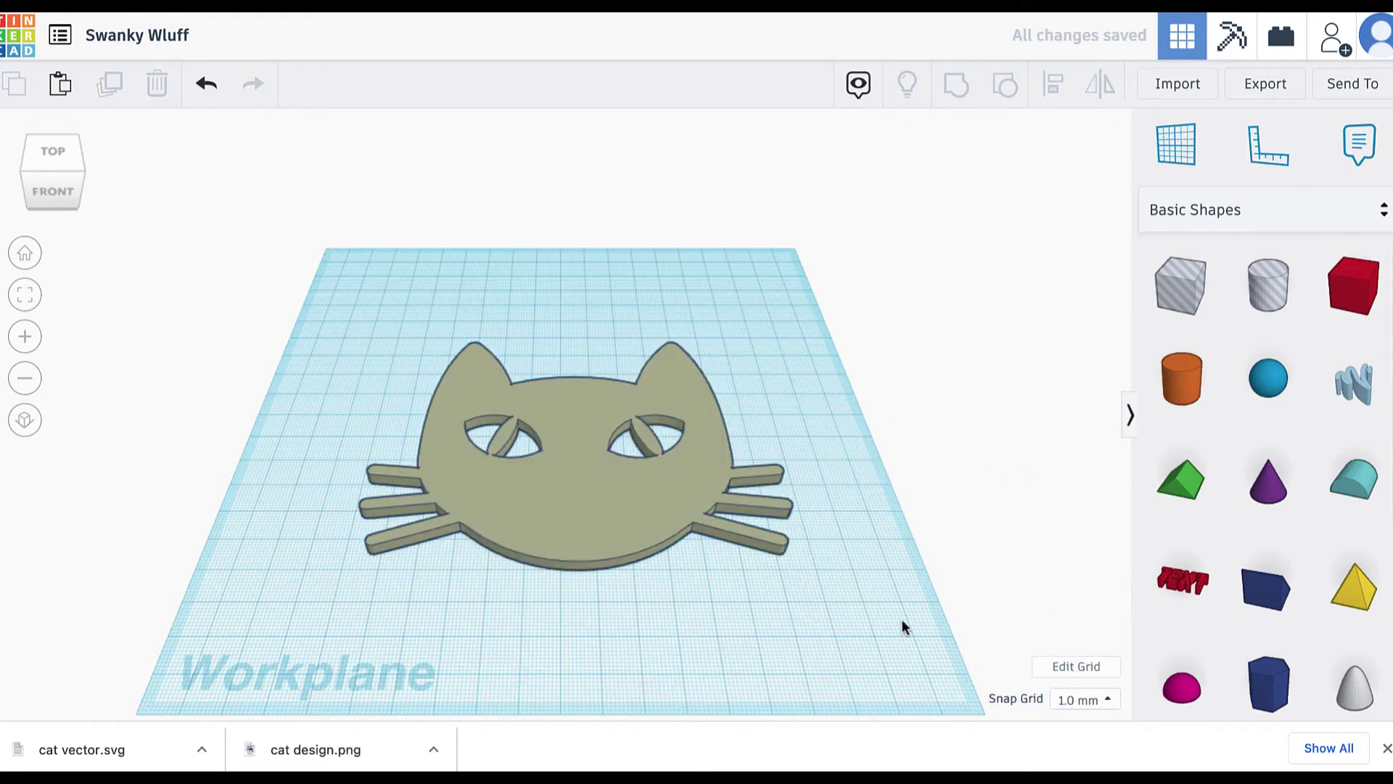
pyautogui.click(1073, 664)
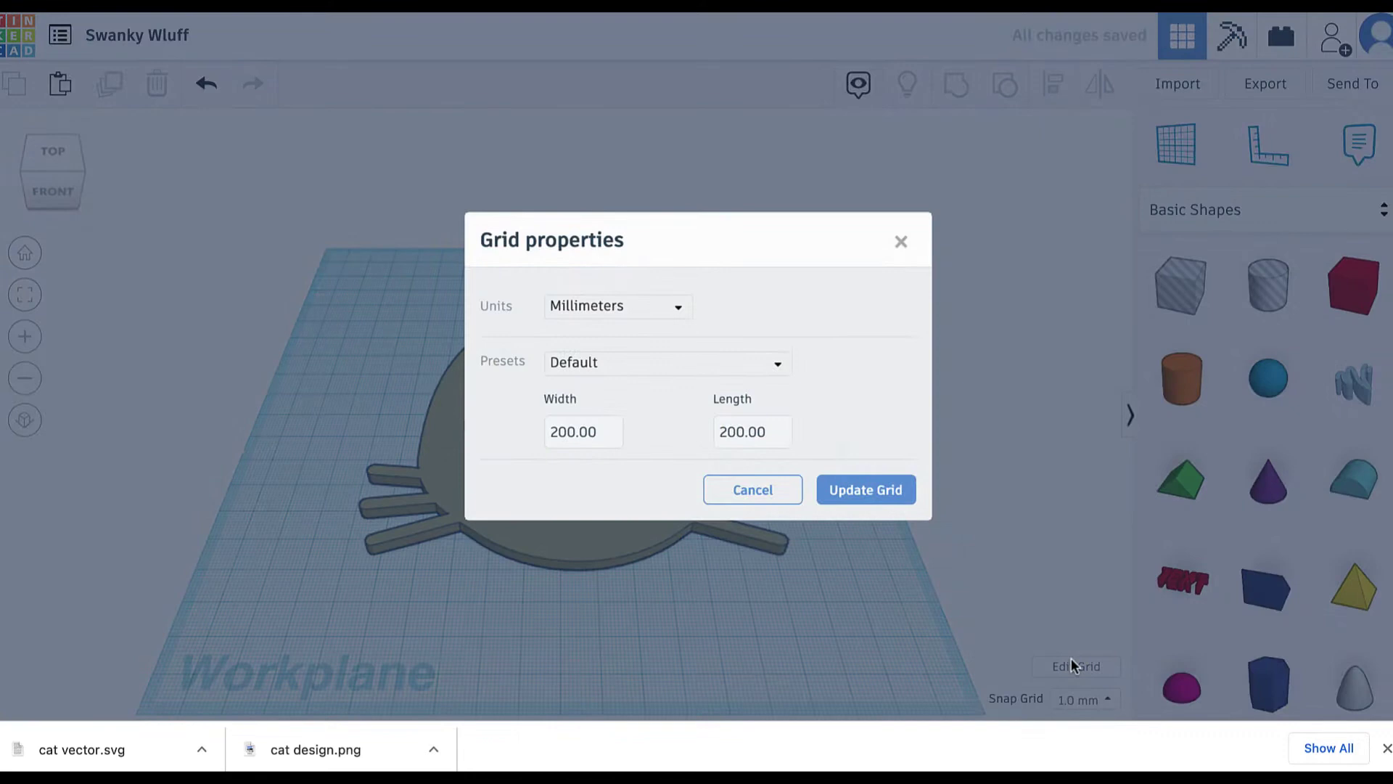
pyautogui.click(668, 312)
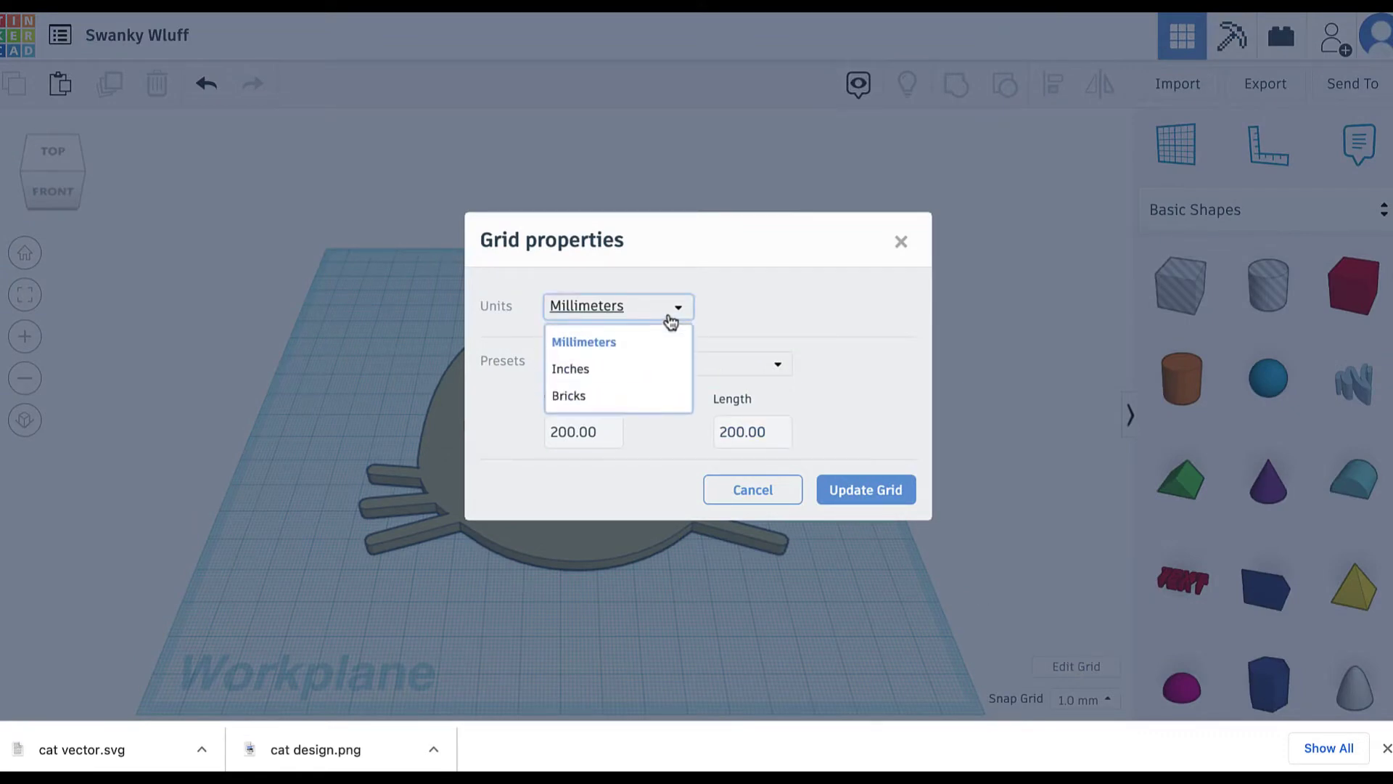
pyautogui.click(628, 371)
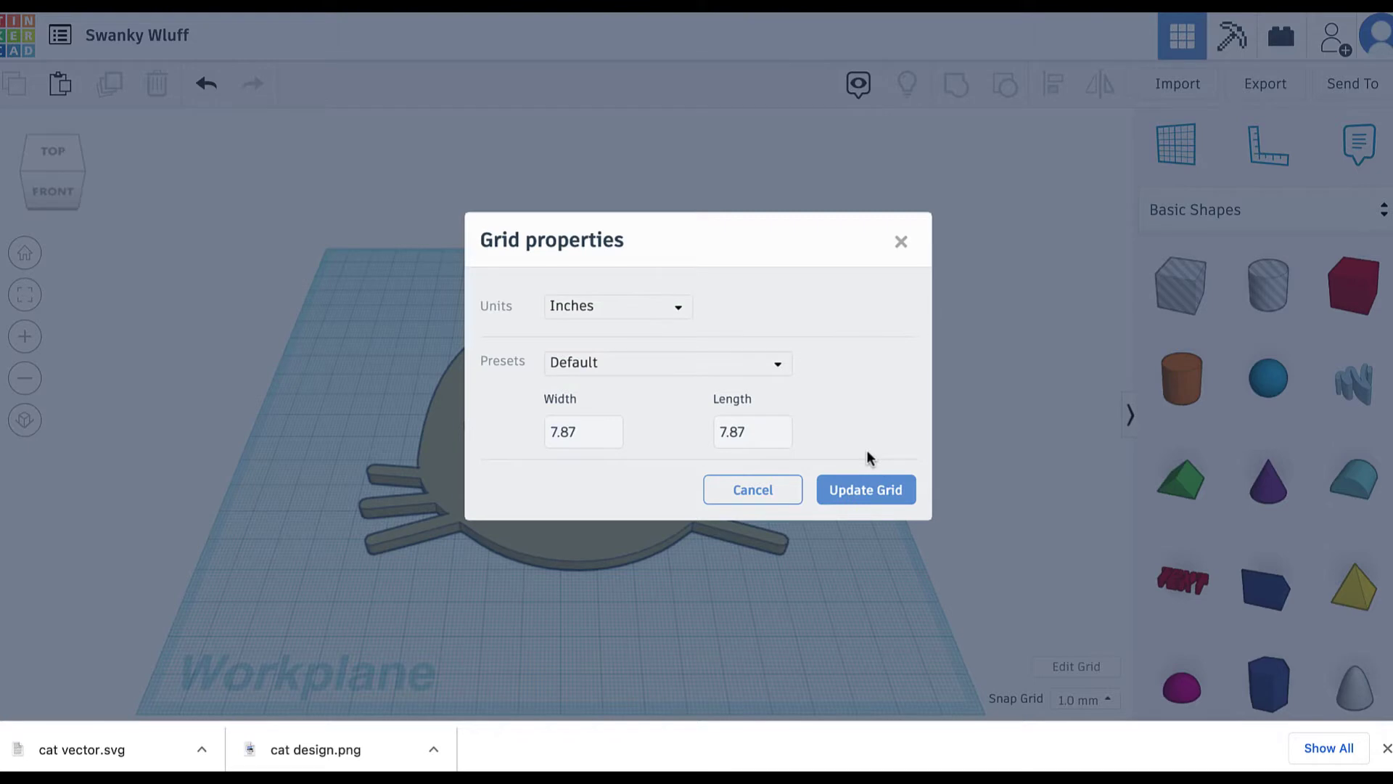
pyautogui.click(584, 432)
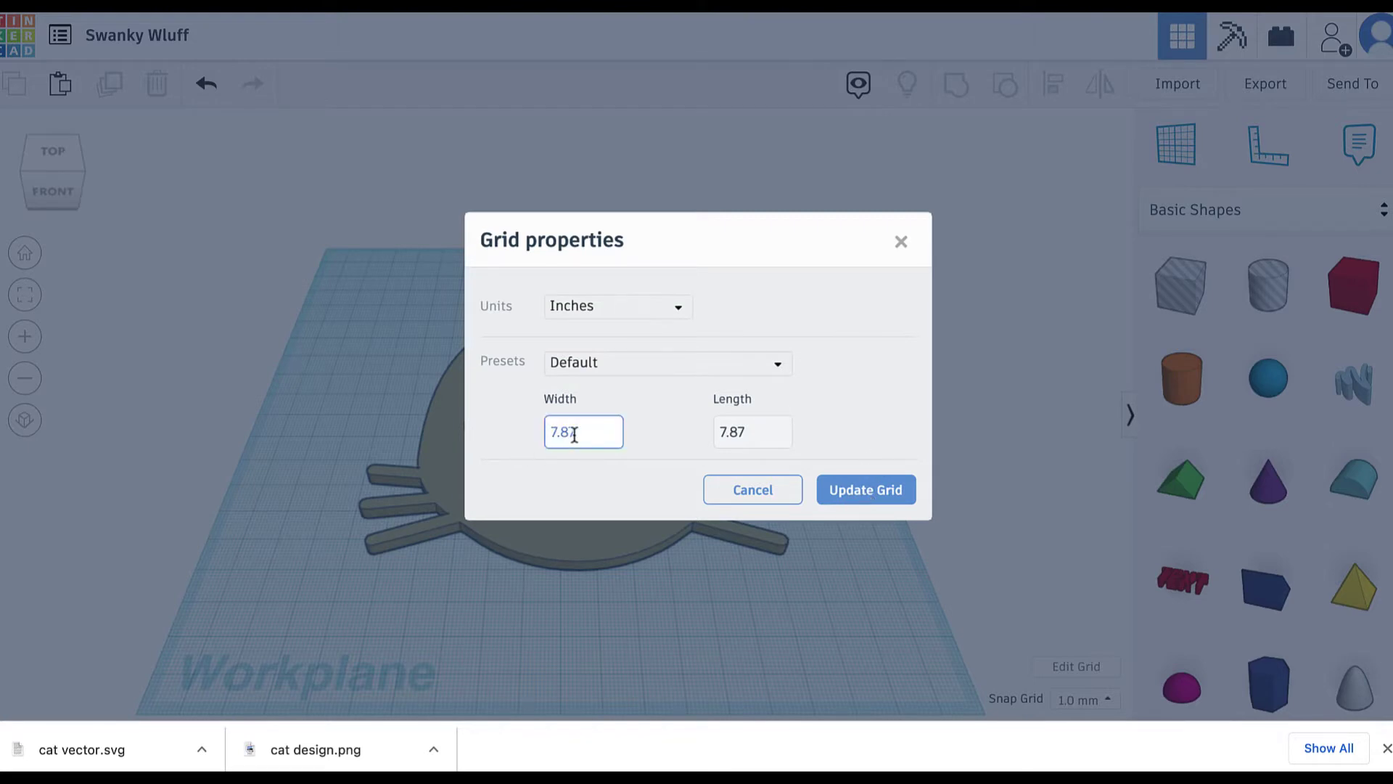
pyautogui.click(757, 431)
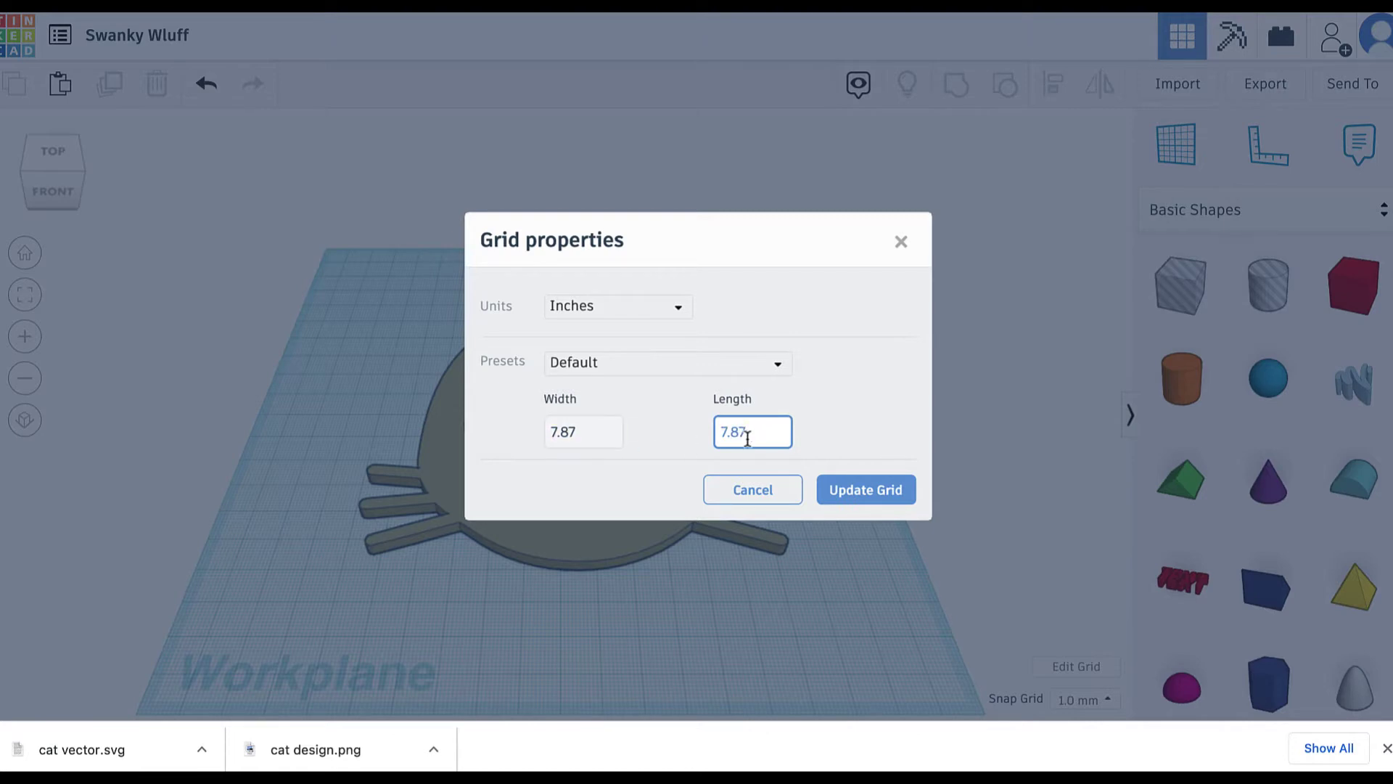
pyautogui.click(848, 484)
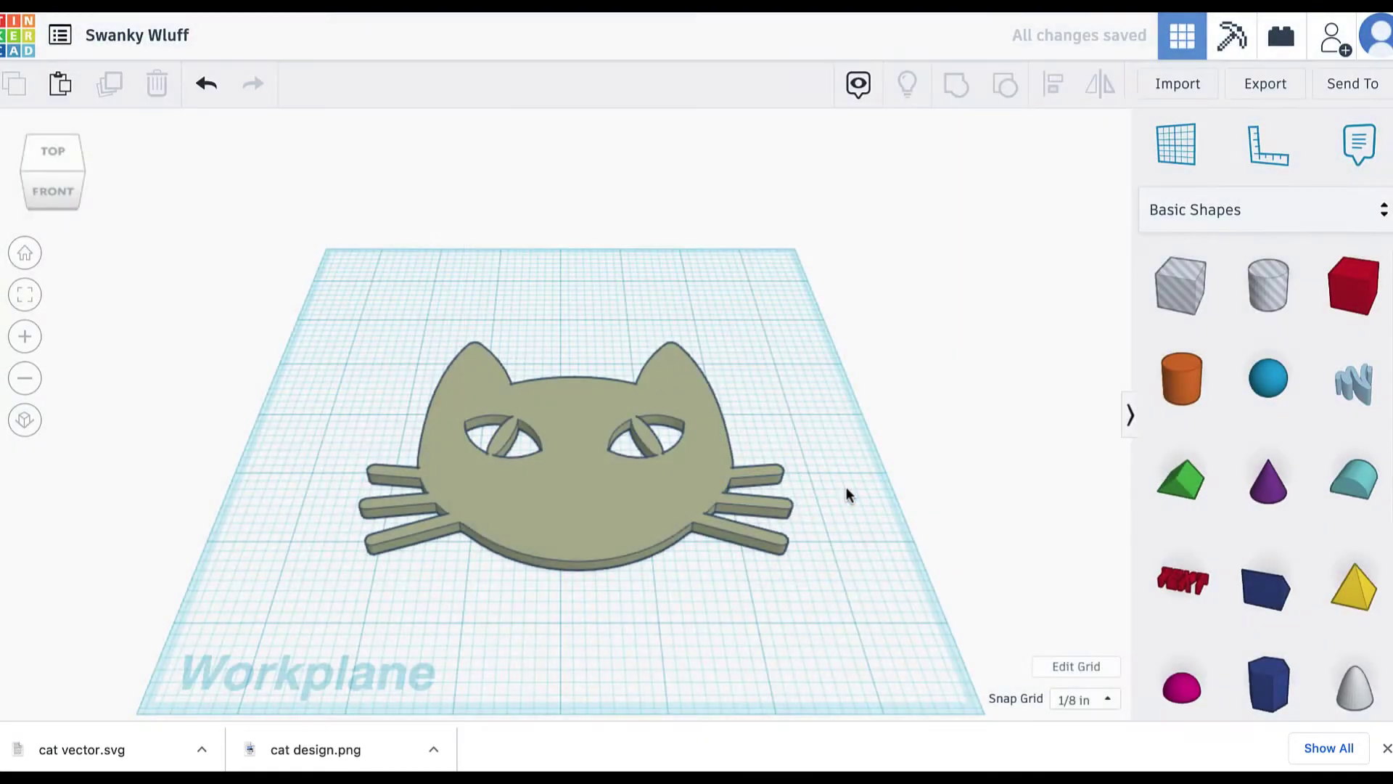
# Step: Resize the cat to roughly 2.846 × 2.099 in and drag it back to the centre
pyautogui.click(674, 522)
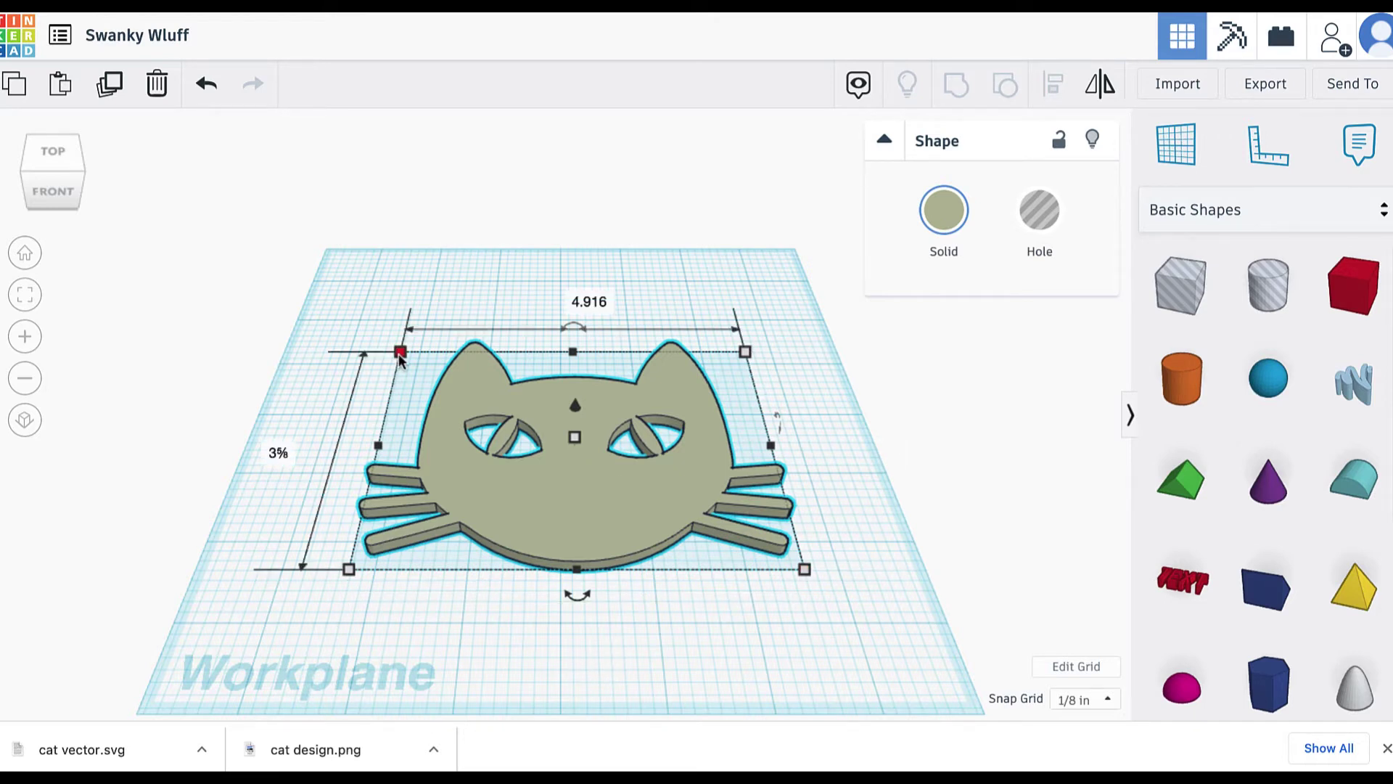
pyautogui.moveTo(393, 349)
pyautogui.mouseDown()
pyautogui.moveTo(383, 341)
pyautogui.moveTo(436, 375)
pyautogui.moveTo(382, 341)
pyautogui.mouseUp()
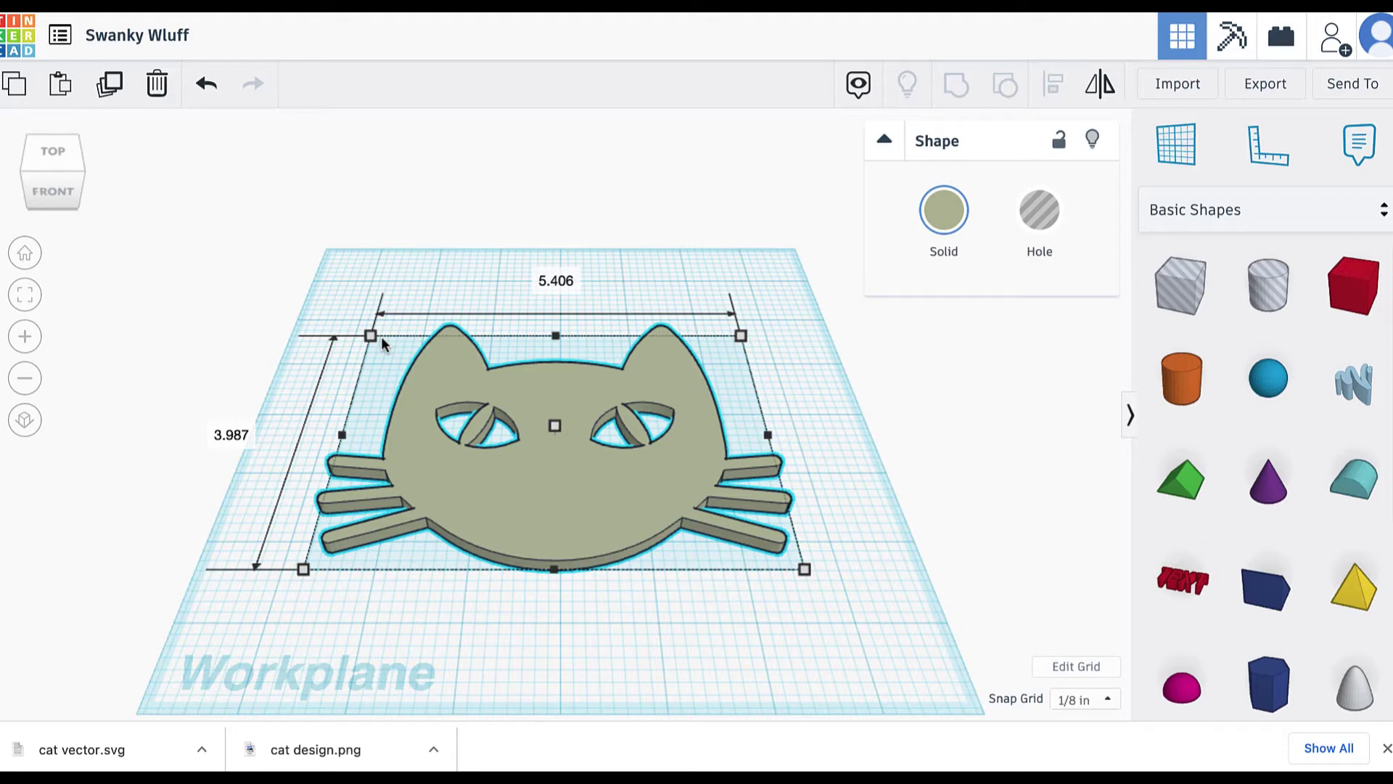
pyautogui.moveTo(384, 342); pyautogui.dragTo(451, 377)
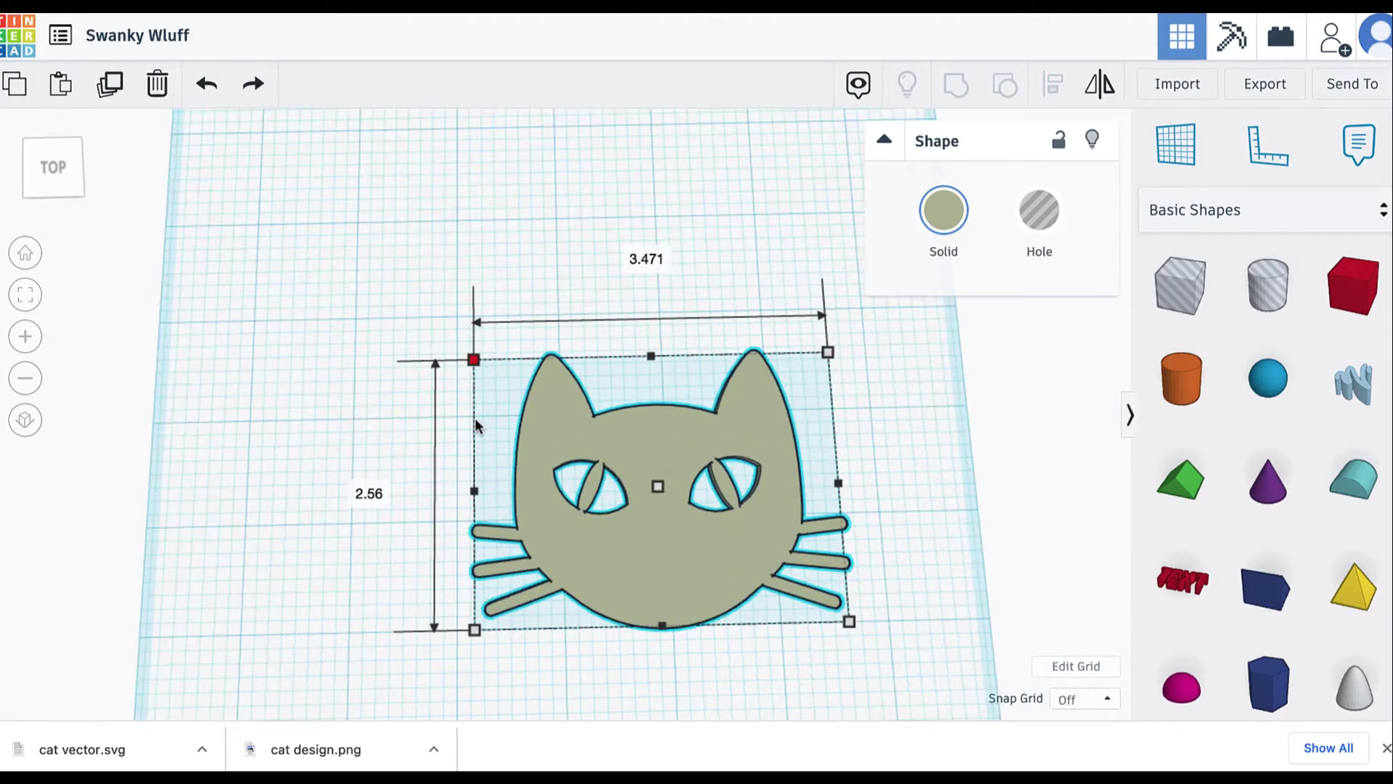
pyautogui.moveTo(475, 423); pyautogui.dragTo(541, 476)
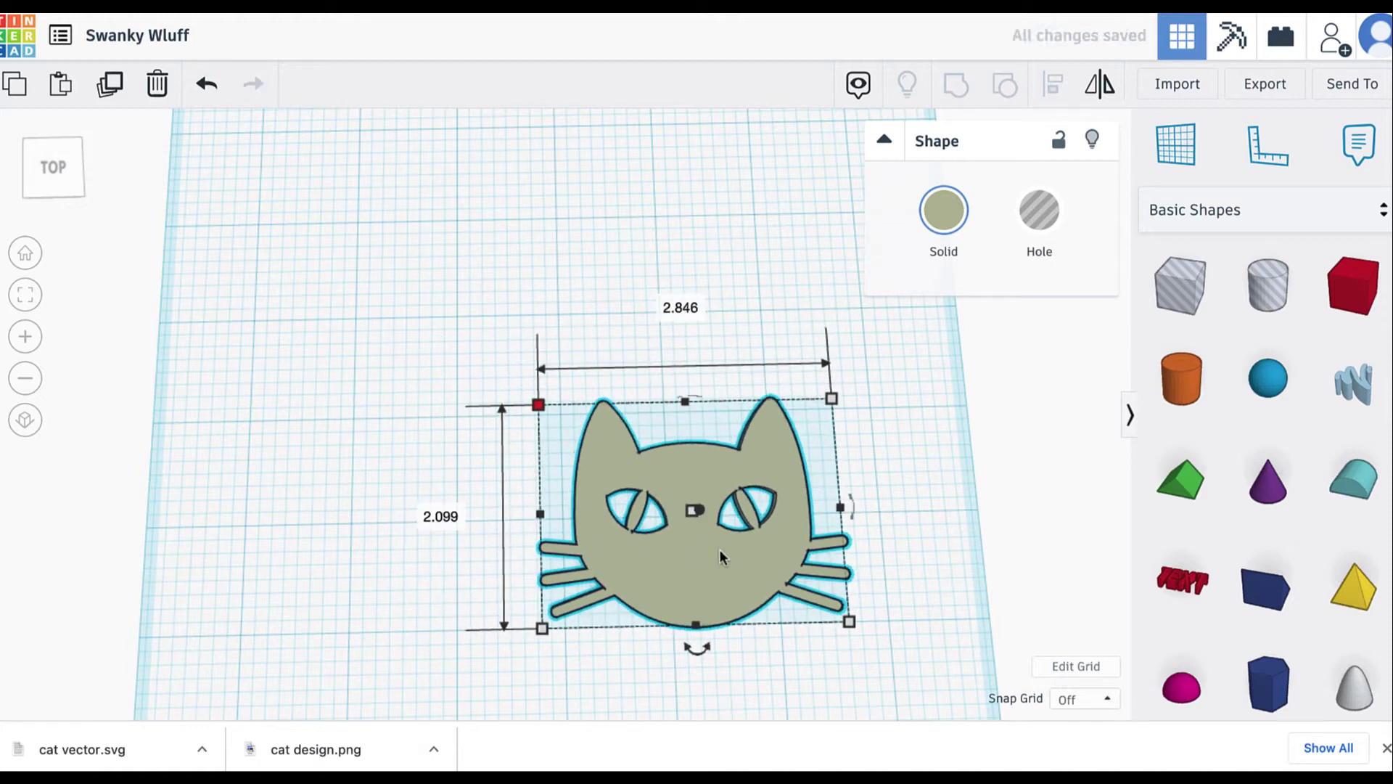
pyautogui.moveTo(682, 547); pyautogui.dragTo(560, 447)
pyautogui.click(835, 591)
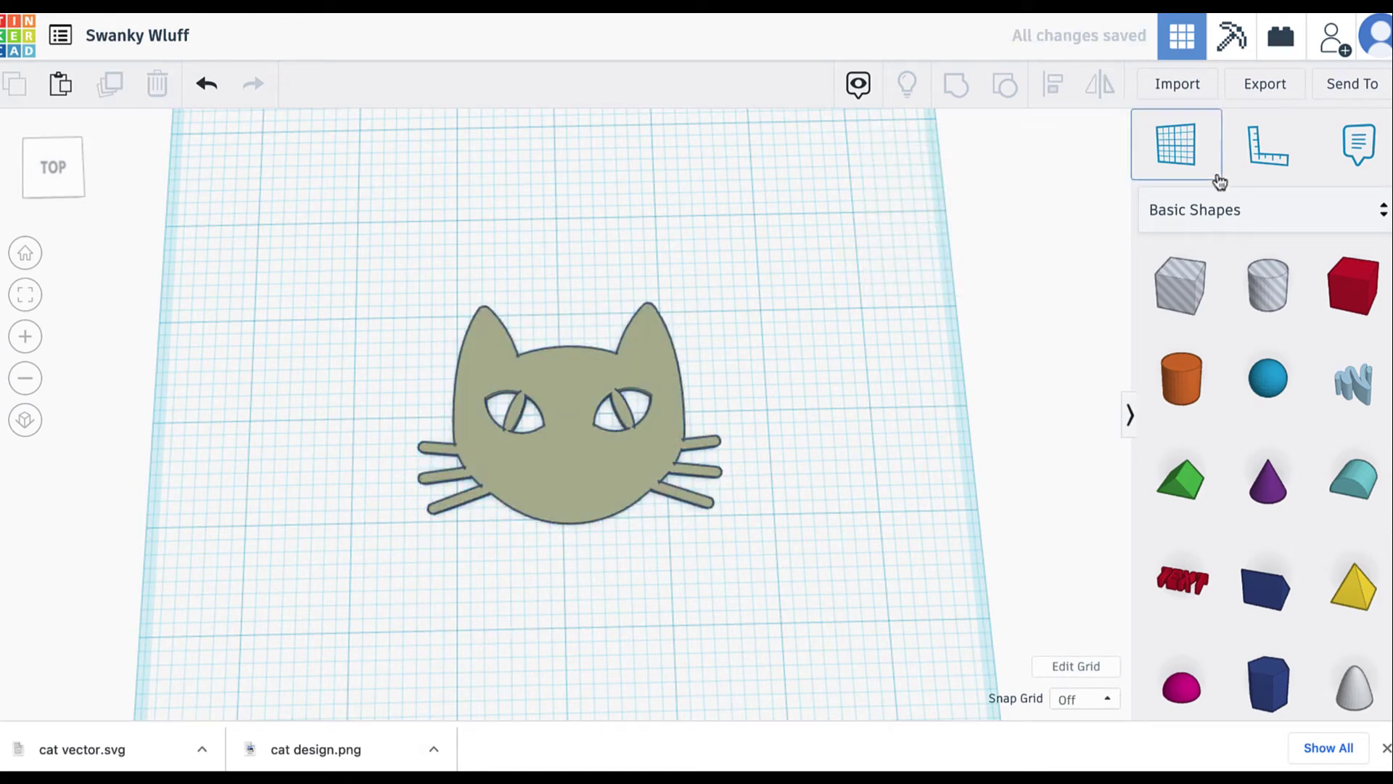
# Step: Download the entire cat design as an .OBJ file for 3D printing
pyautogui.click(1248, 86)
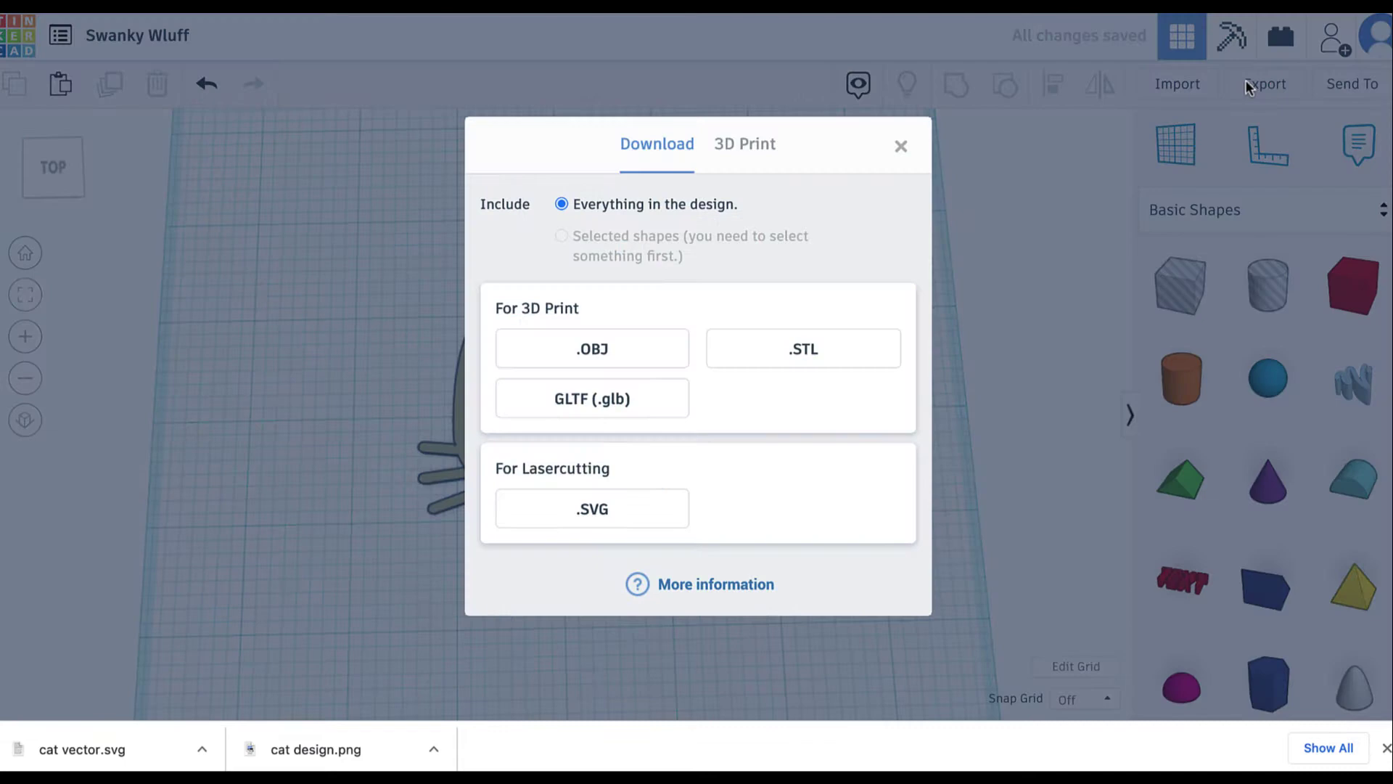
pyautogui.click(658, 353)
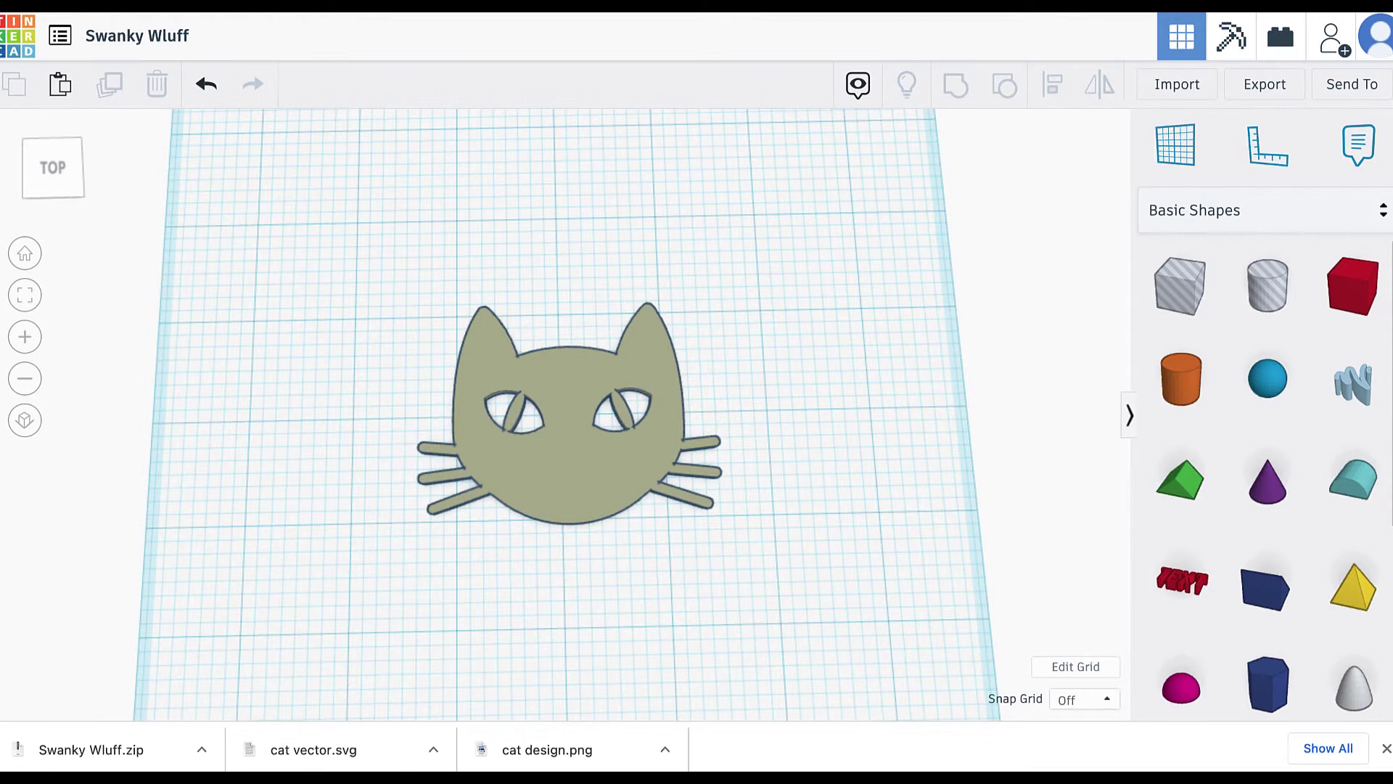
# Step: Launch Ultimaker Cura, load tinker.obj onto the build plate and view it from above
pyautogui.moveTo(901, 755)
pyautogui.click(755, 754)
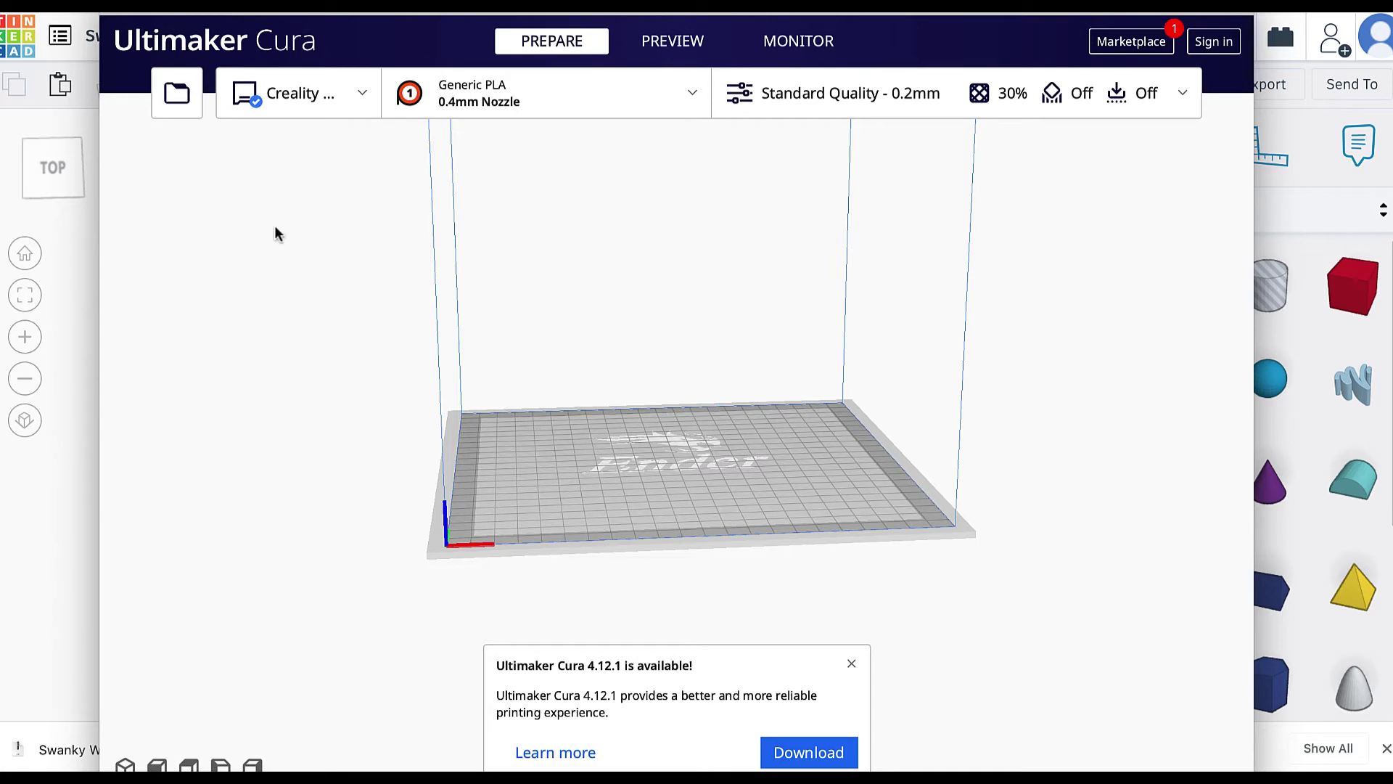
pyautogui.click(177, 93)
pyautogui.doubleClick(608, 288)
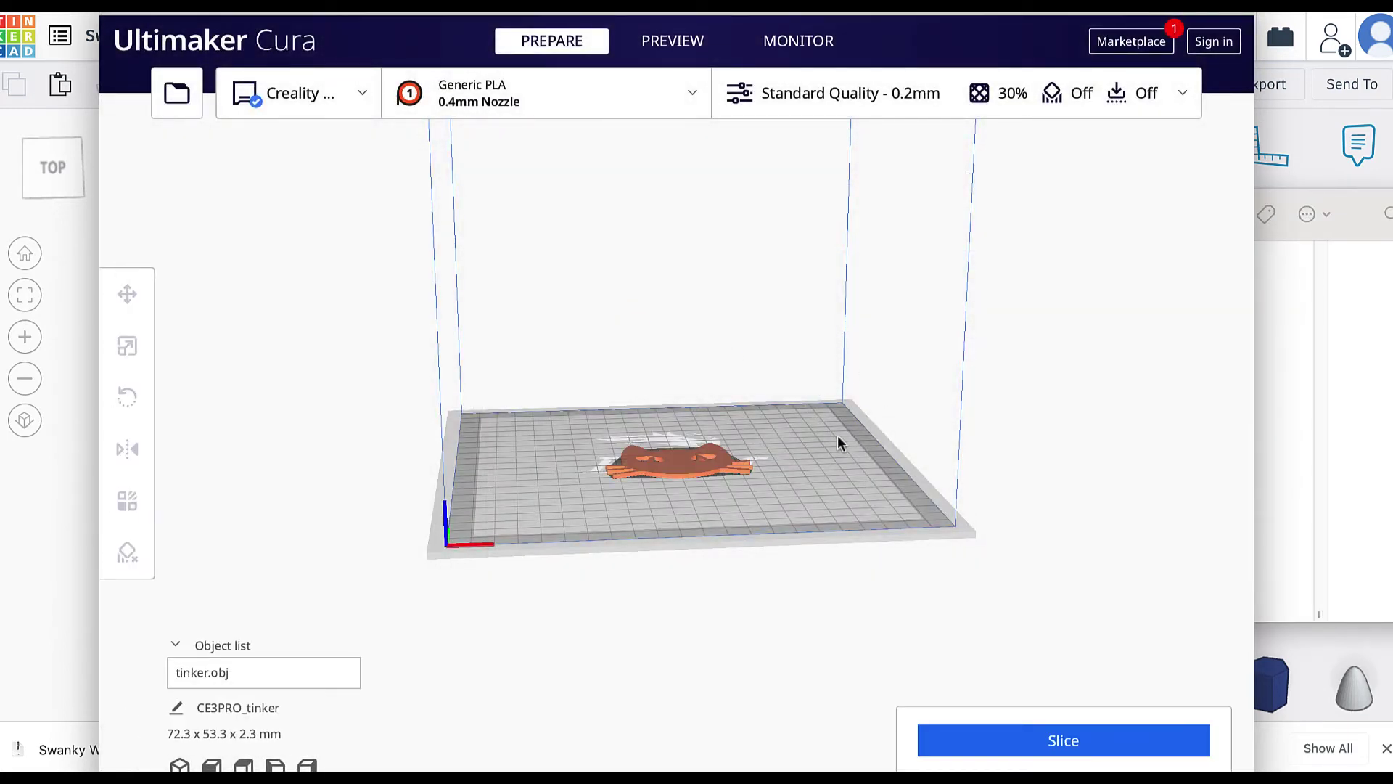
pyautogui.moveTo(837, 433); pyautogui.dragTo(837, 489, button='right')
pyautogui.scroll(2, 842, 538)
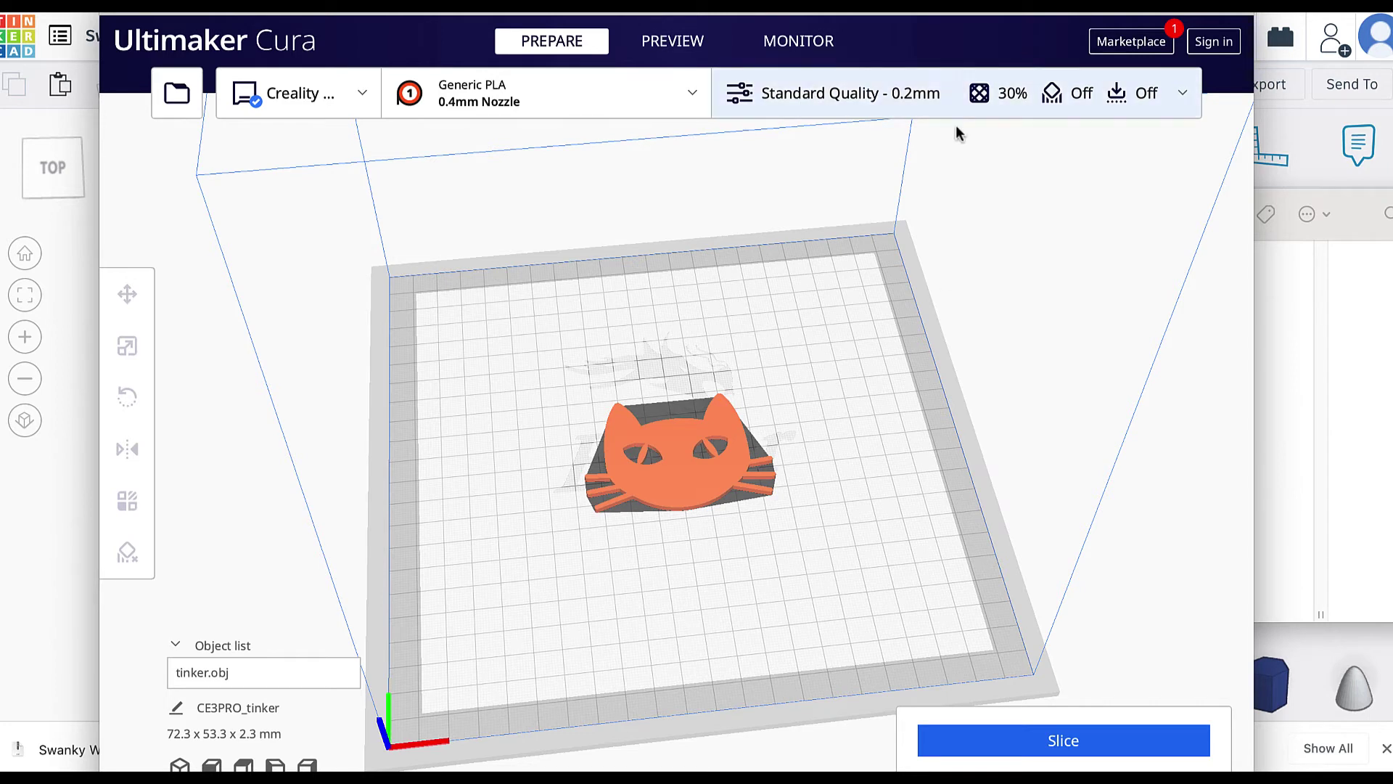
# Step: Pick the 0.2 mm Standard Quality profile with 20% infill and slice the cat model
pyautogui.click(977, 98)
pyautogui.click(956, 235)
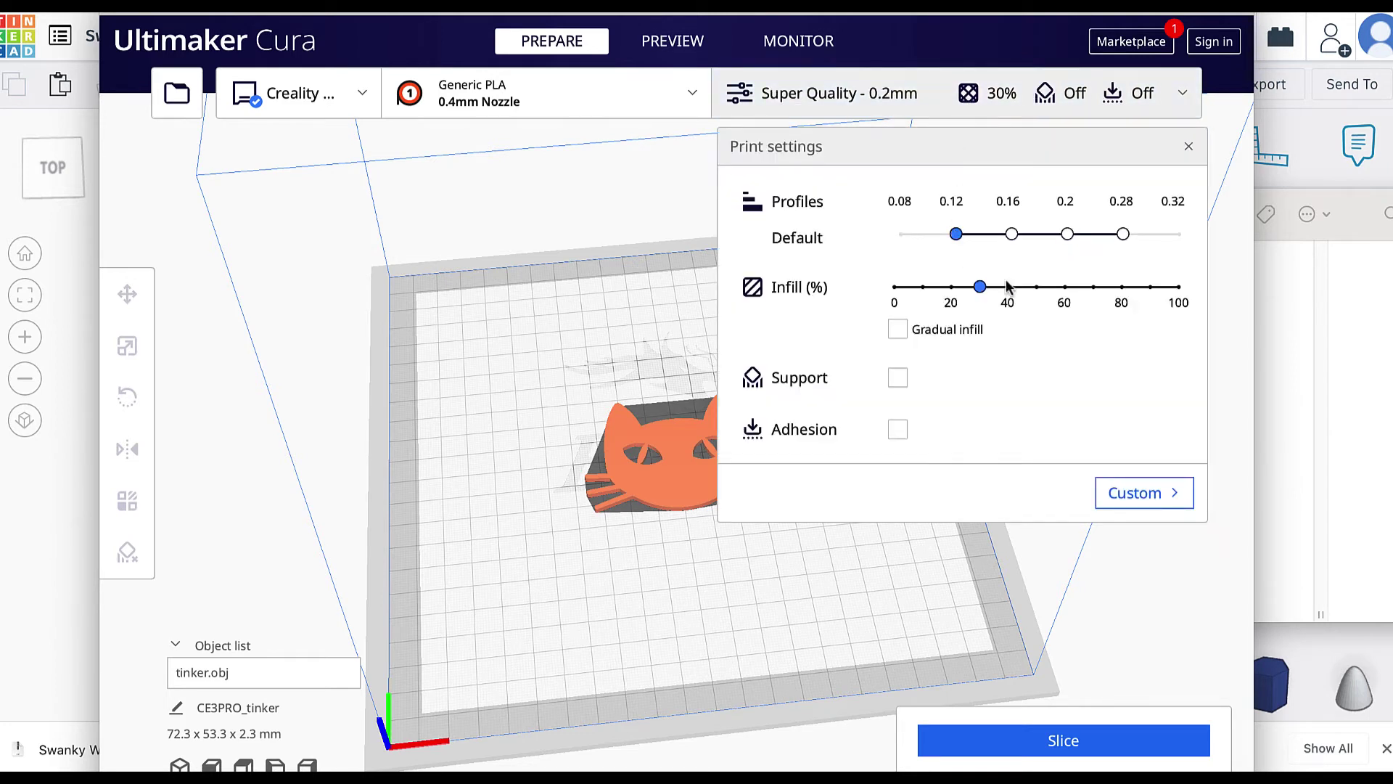
pyautogui.click(1011, 235)
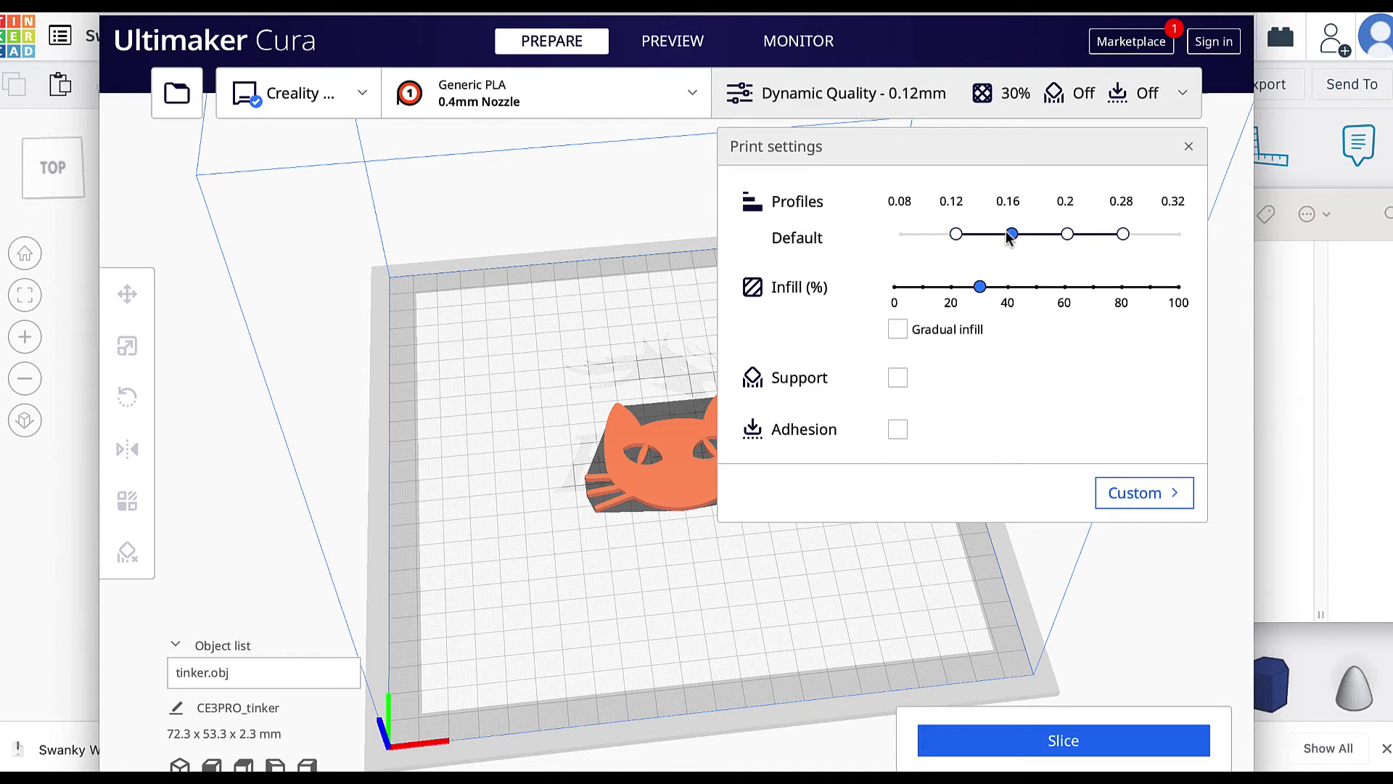
pyautogui.click(1067, 235)
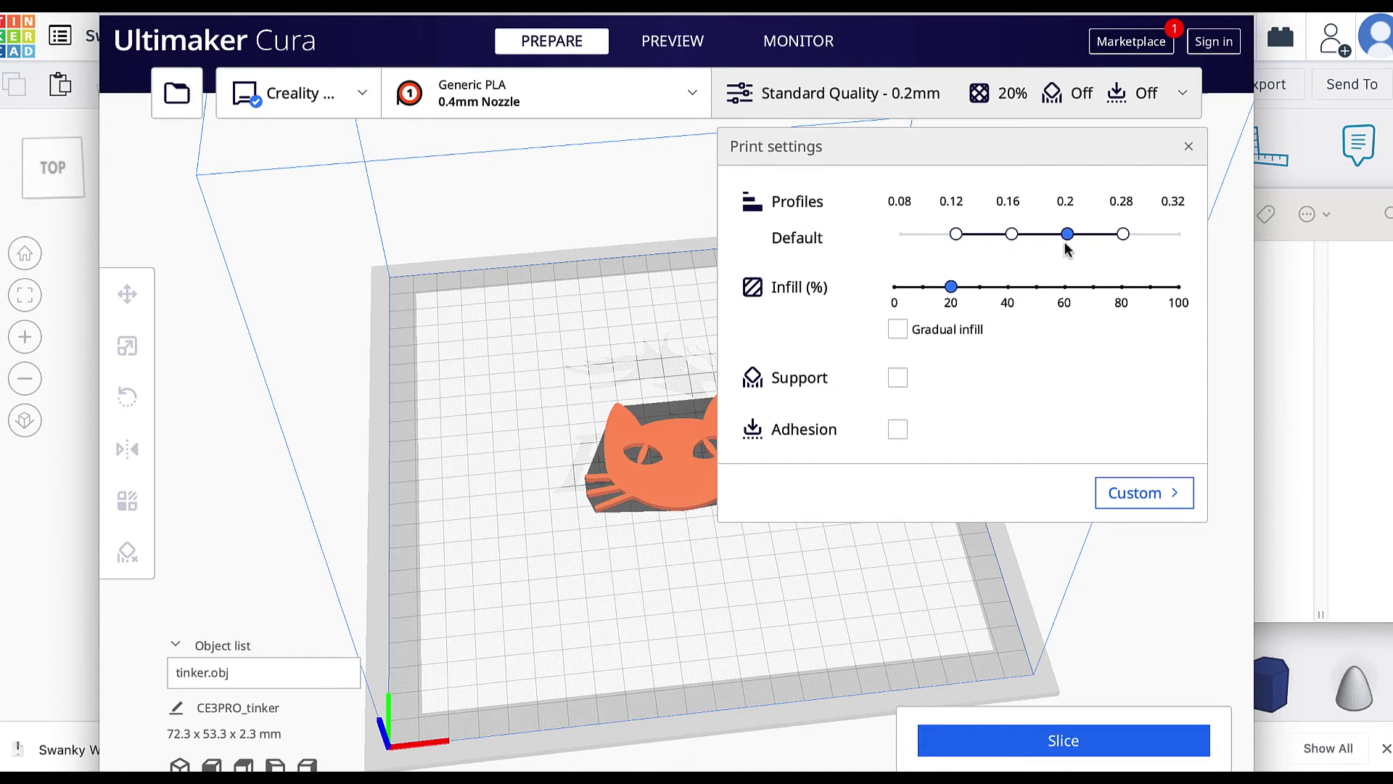
pyautogui.click(1168, 755)
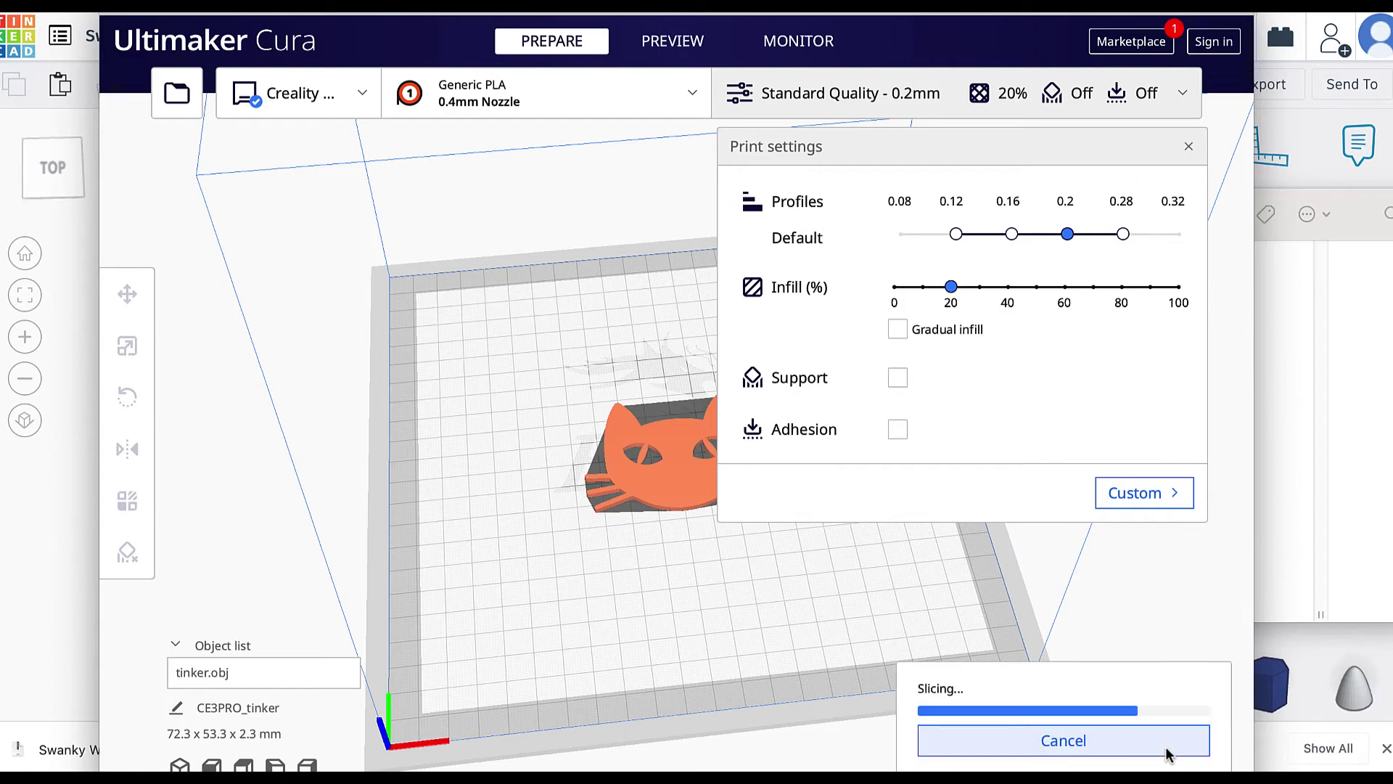